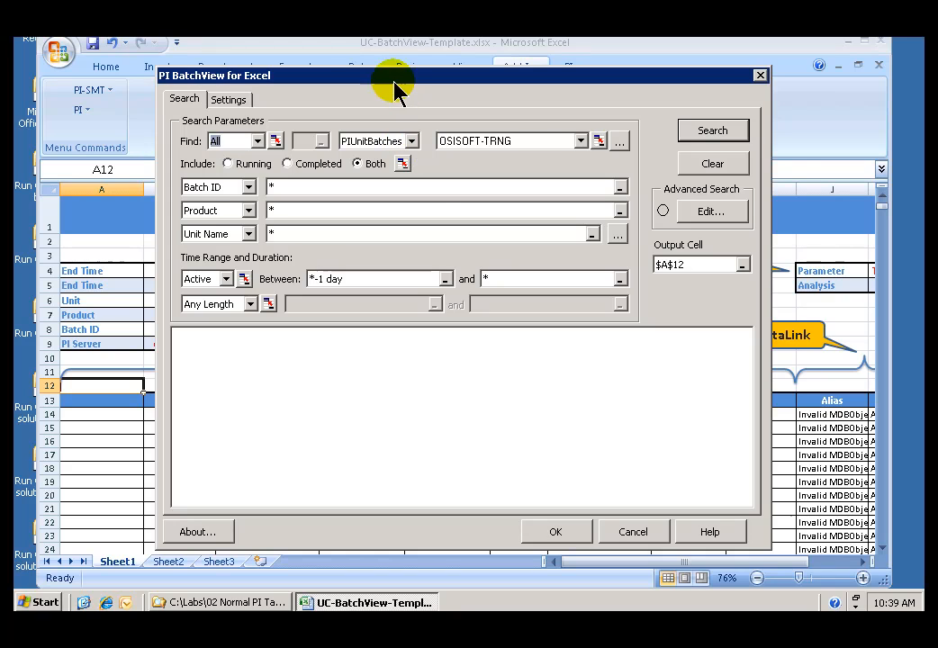
# Step: Move the PI BatchView dialog clear of the search criteria and link its server field to the PI Server cell B9
pyautogui.moveTo(398, 85); pyautogui.dragTo(500, 131)
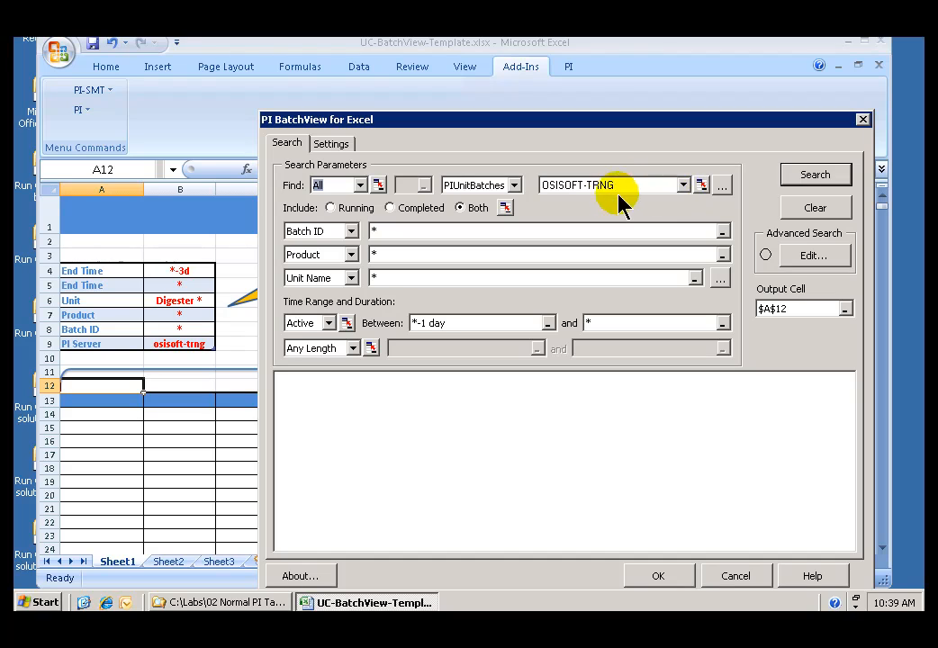
pyautogui.click(703, 185)
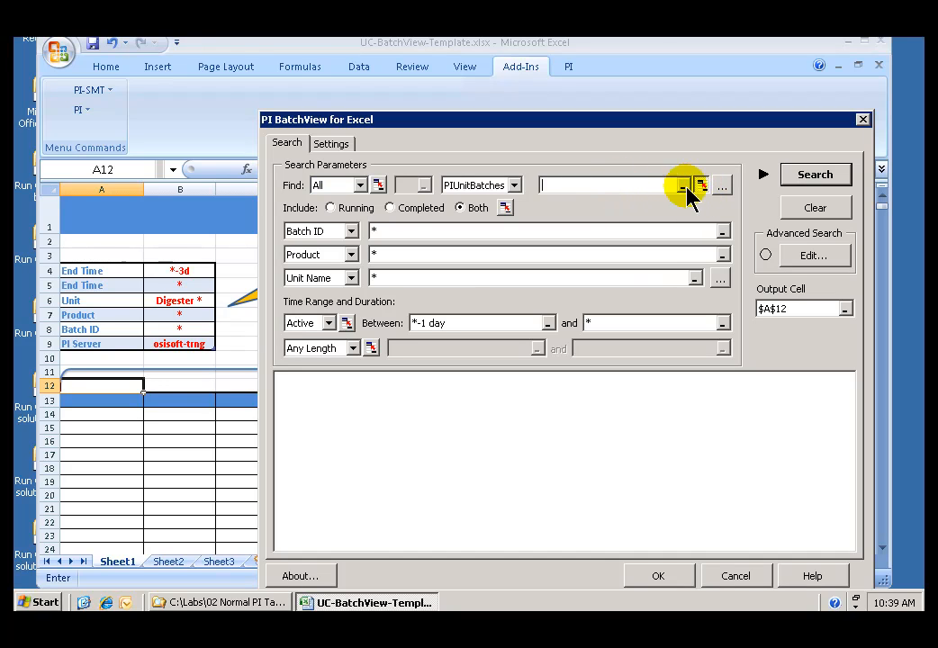
pyautogui.click(600, 185)
pyautogui.click(168, 349)
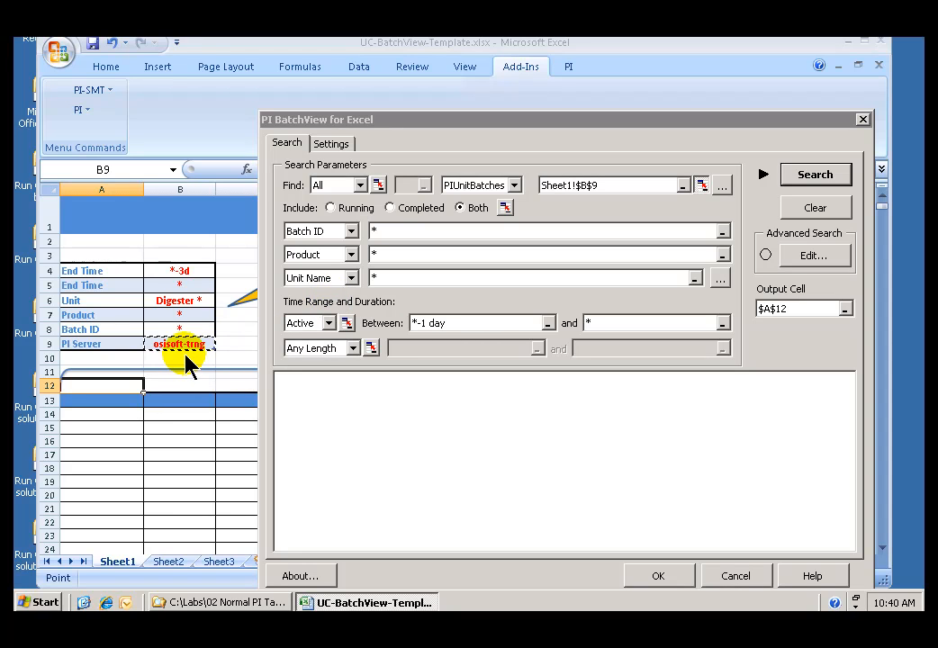
# Step: Link the Batch ID filter to the Batch ID criteria cell B8
pyautogui.click(499, 231)
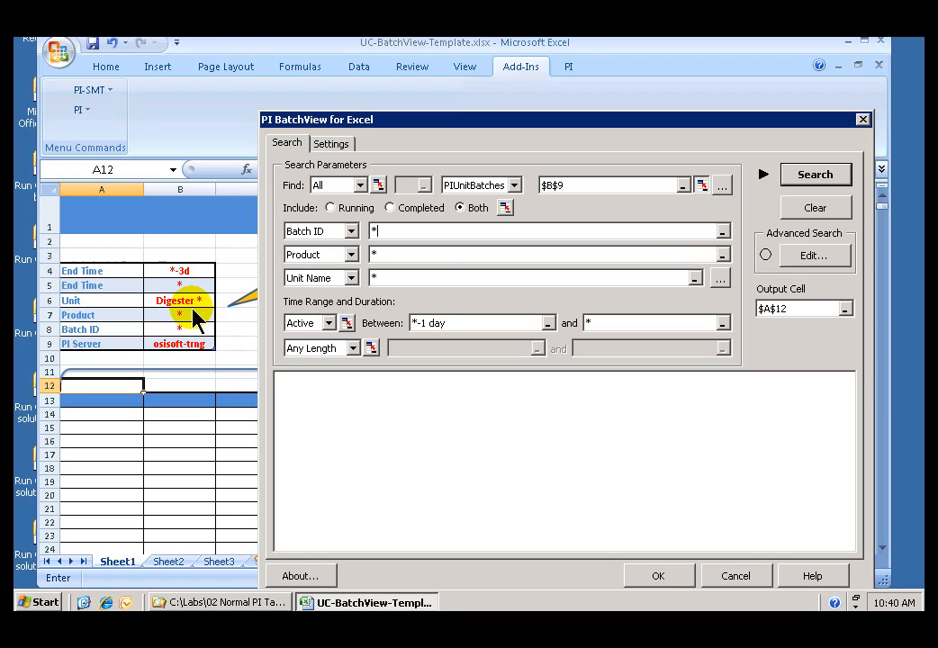
pyautogui.click(722, 231)
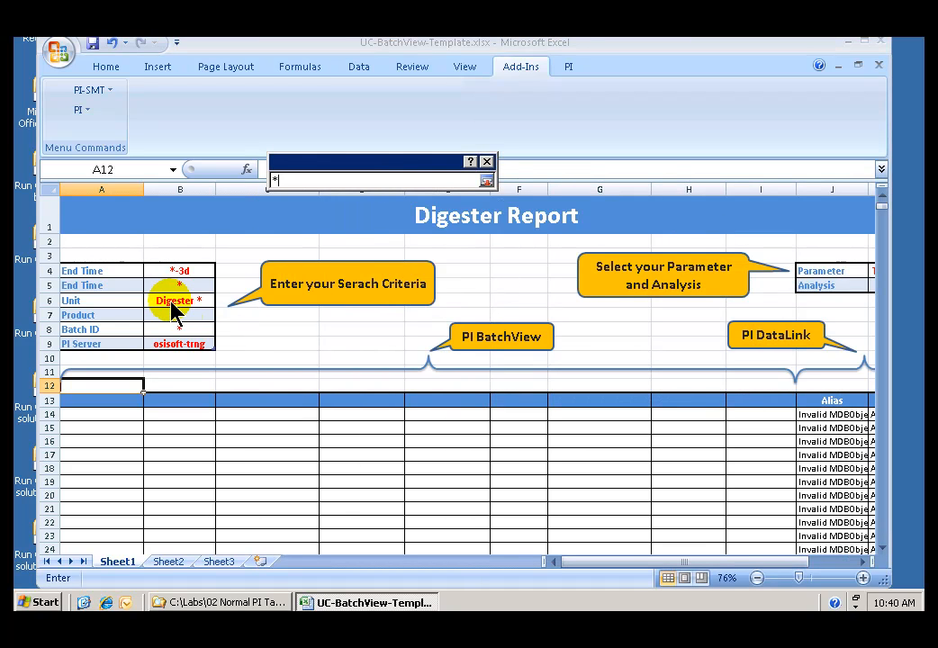
pyautogui.click(178, 330)
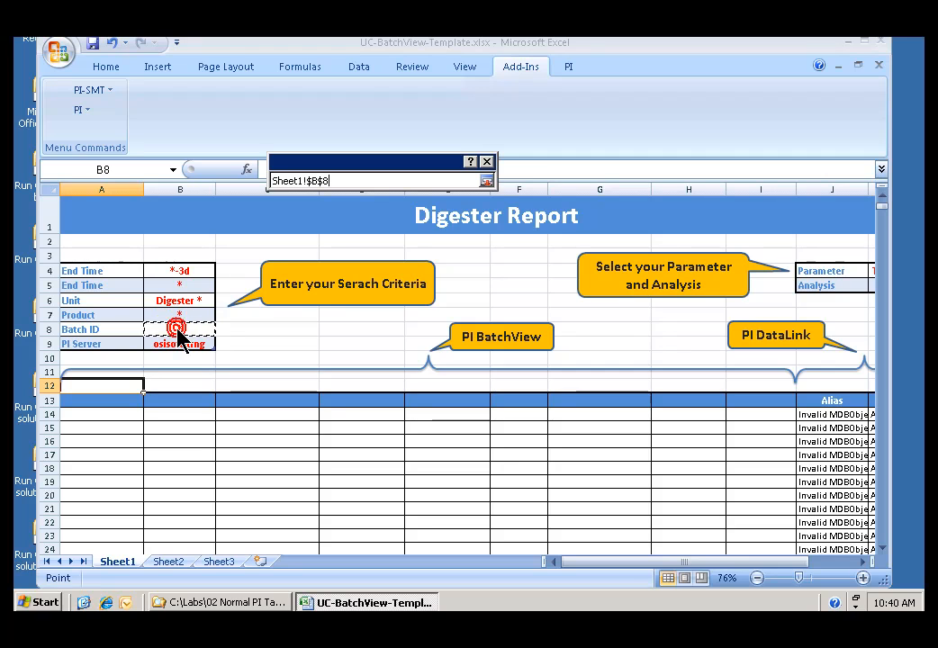
pyautogui.click(486, 181)
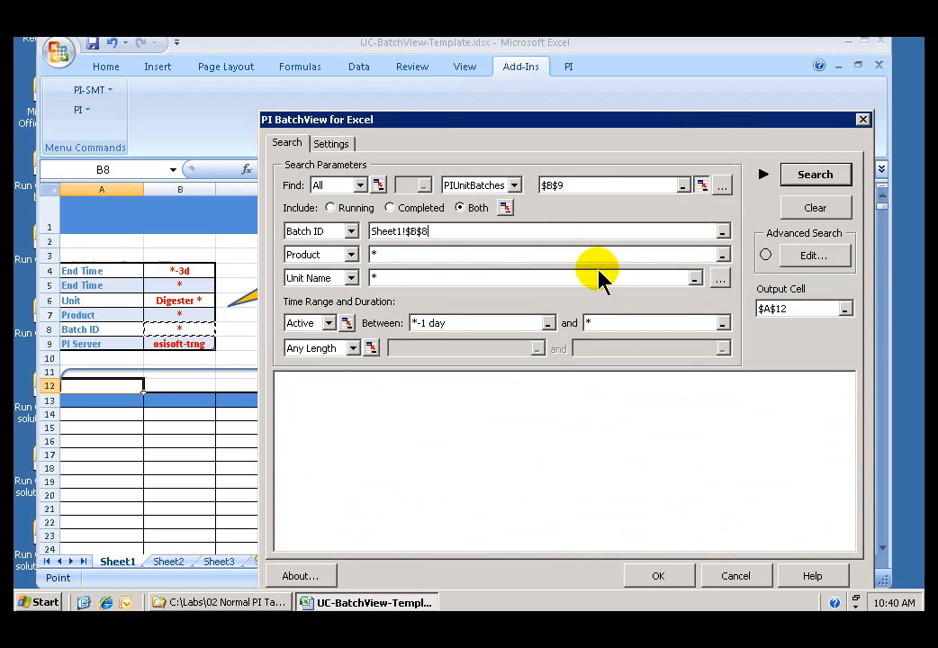
# Step: Link the Product filter to cell B7 and the Unit Name filter to cell B6
pyautogui.click(417, 252)
pyautogui.moveTo(378, 252); pyautogui.dragTo(351, 252)
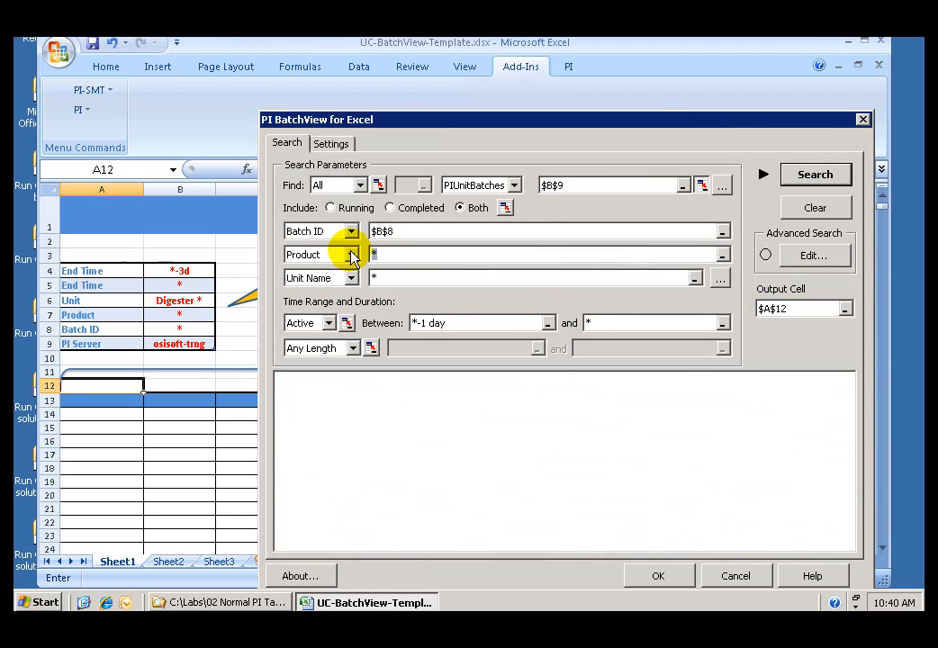
pyautogui.click(178, 314)
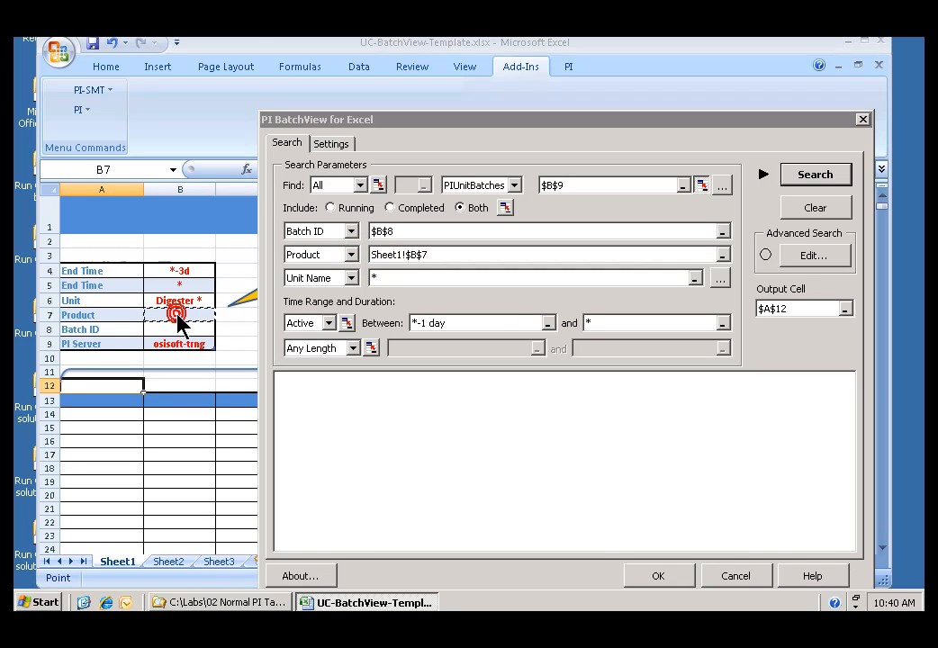
pyautogui.click(397, 278)
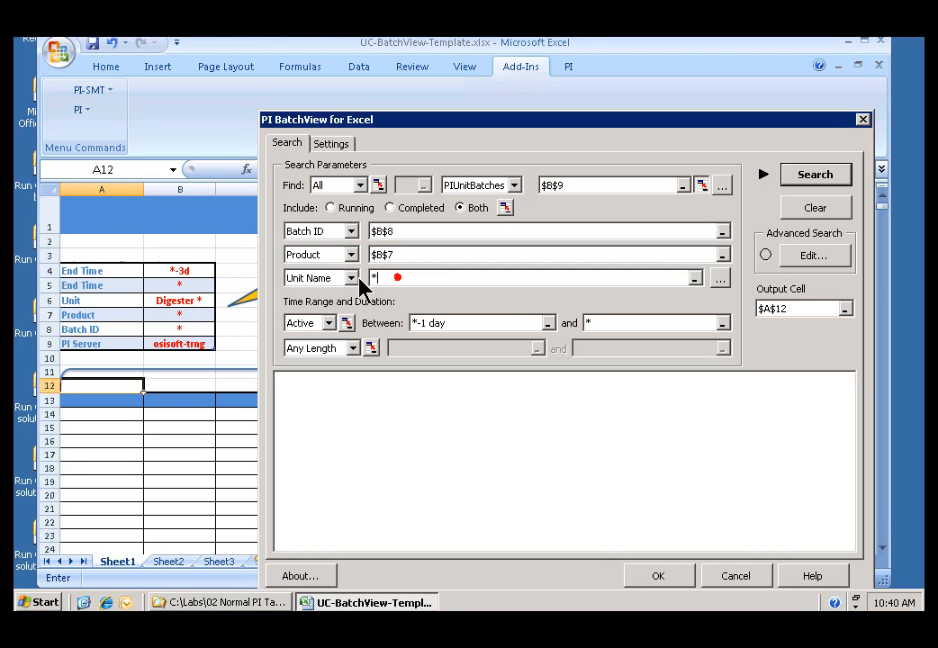
pyautogui.click(180, 300)
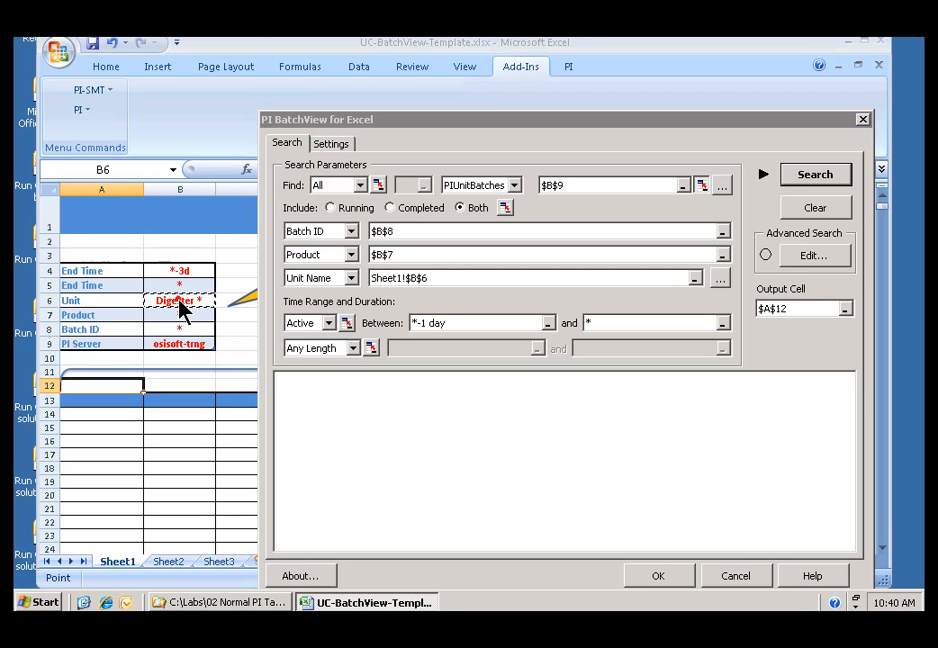
pyautogui.click(425, 257)
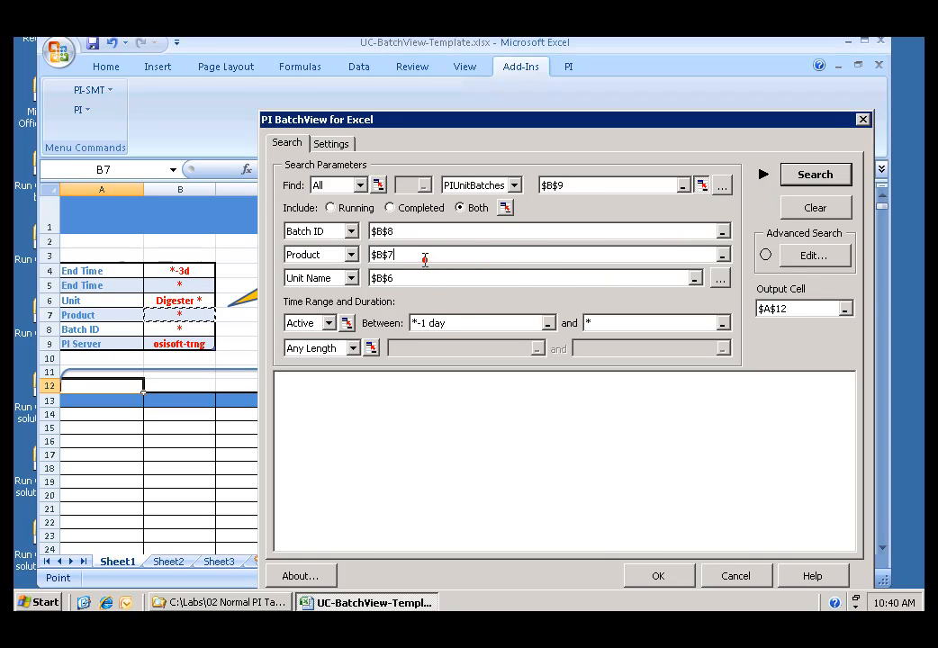
pyautogui.click(414, 231)
# Step: Link the start of the active time range to cell B4 and its end to cell B5
pyautogui.click(458, 325)
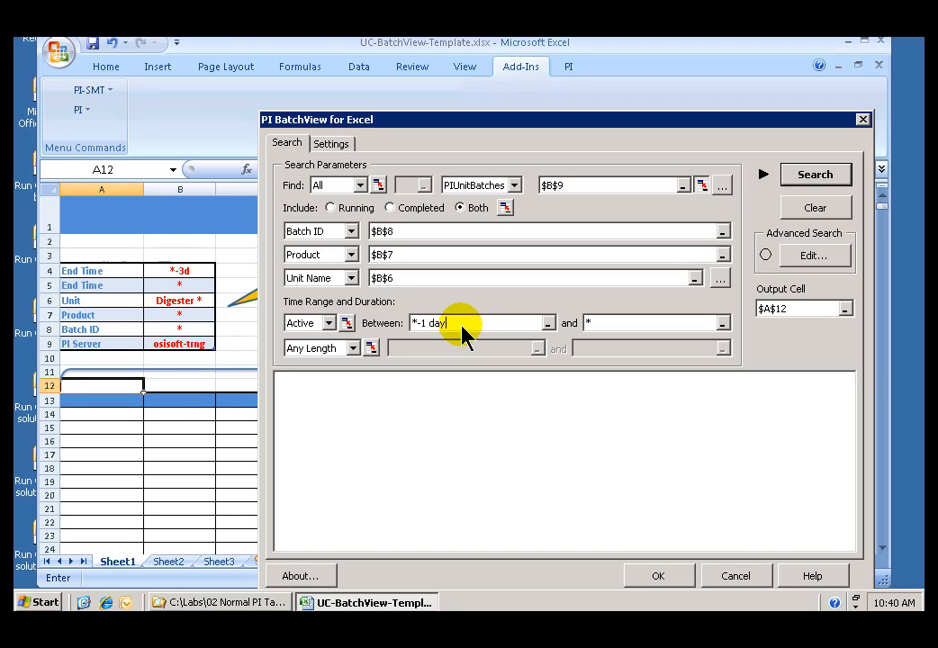
pyautogui.click(185, 270)
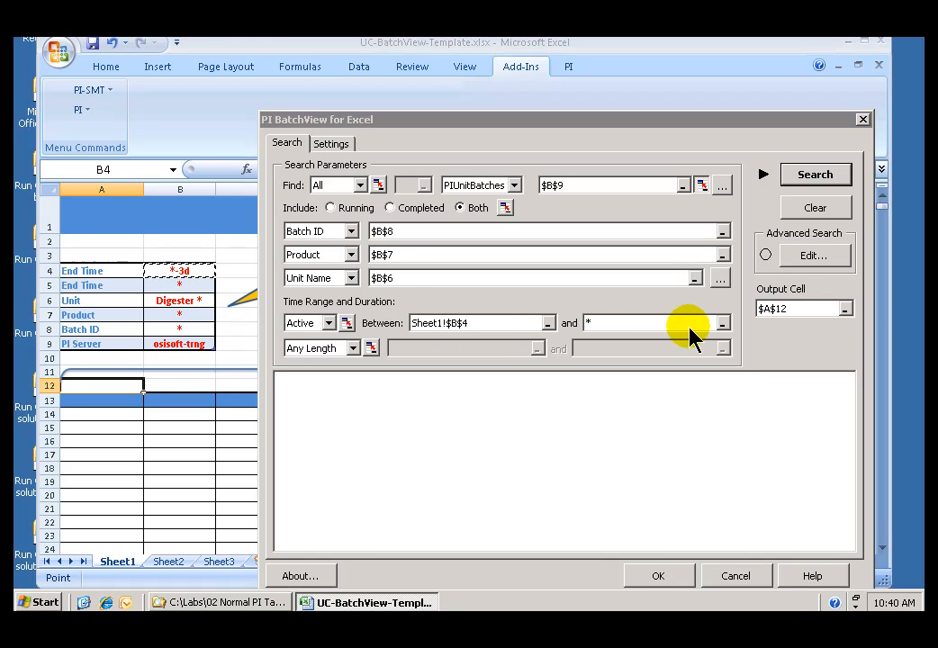
pyautogui.click(608, 324)
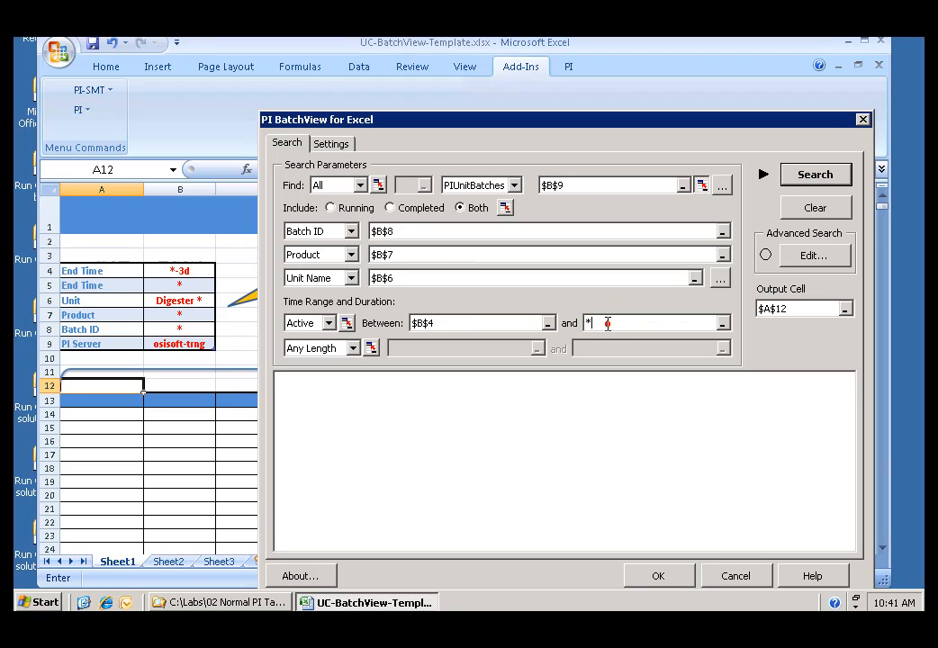
pyautogui.click(171, 286)
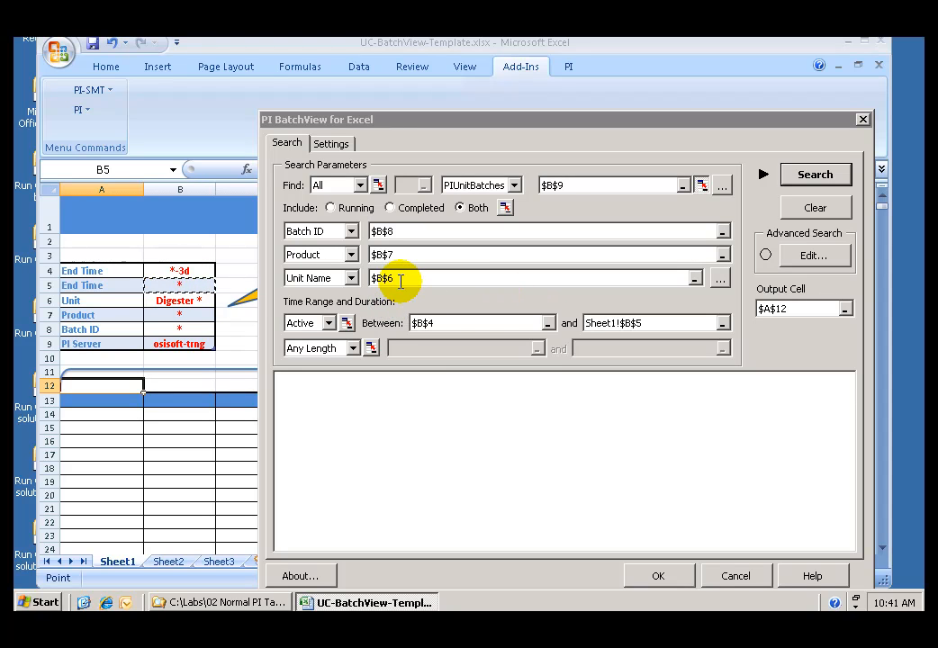
# Step: Set cell A12 as the output cell and run the unit batch search
pyautogui.click(792, 312)
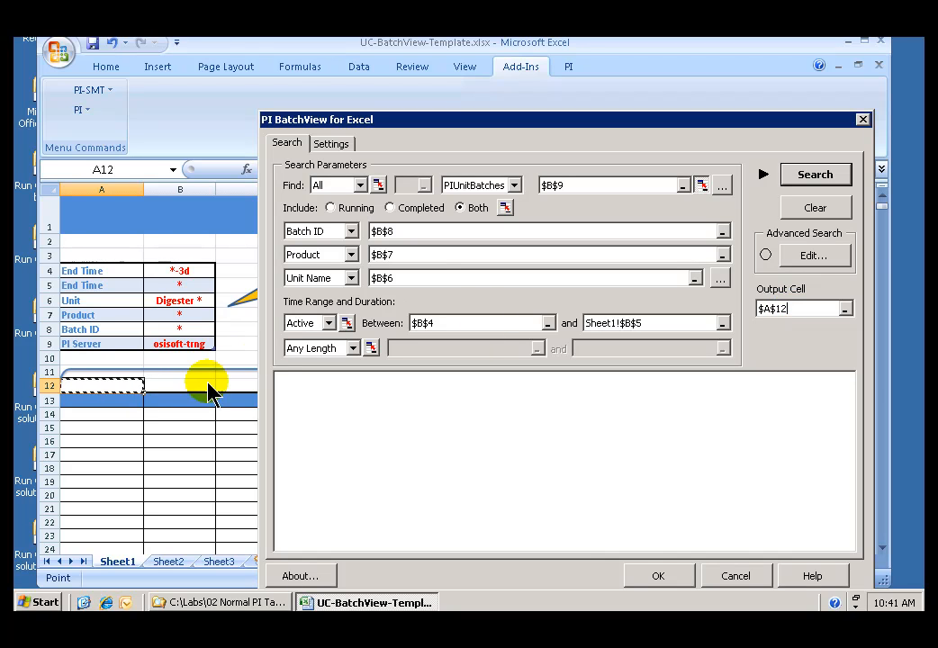
pyautogui.click(105, 386)
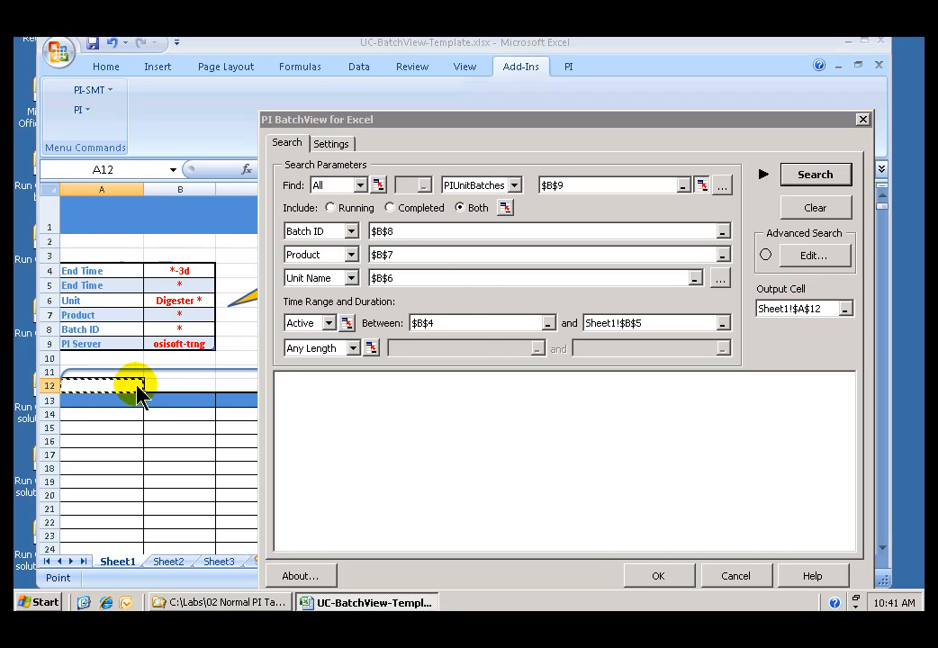
pyautogui.click(474, 276)
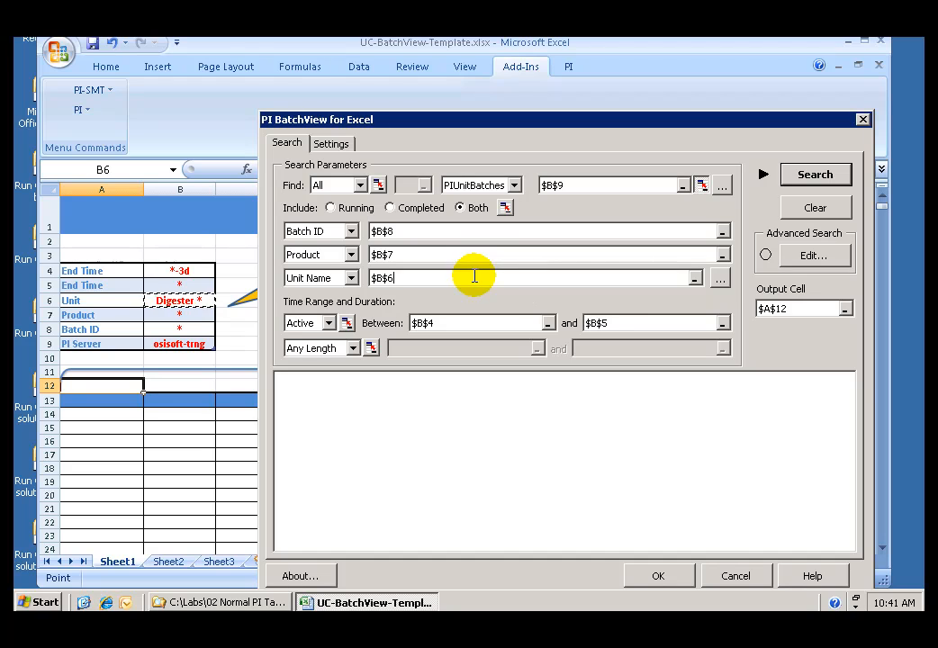
pyautogui.click(808, 178)
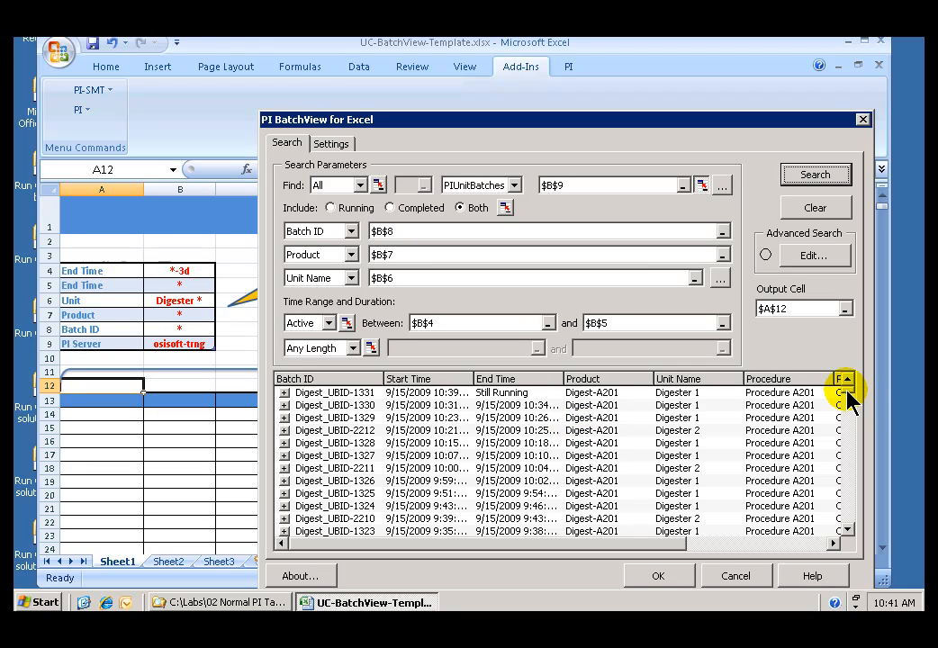
pyautogui.moveTo(846, 390); pyautogui.dragTo(838, 364)
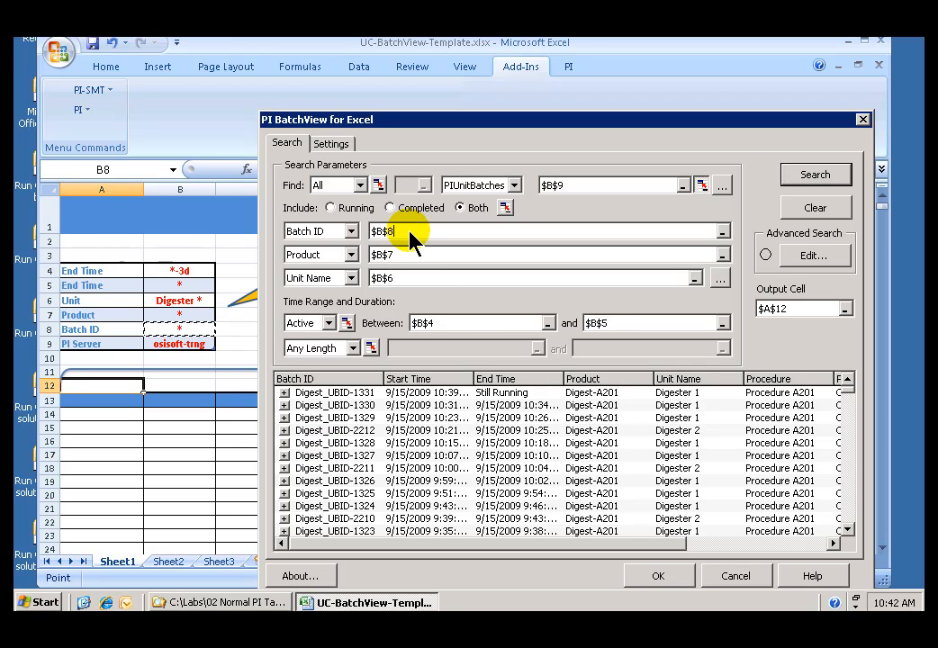
# Step: Try the text digest as the Unit Name filter, and link the filter back to cell B6
pyautogui.click(422, 275)
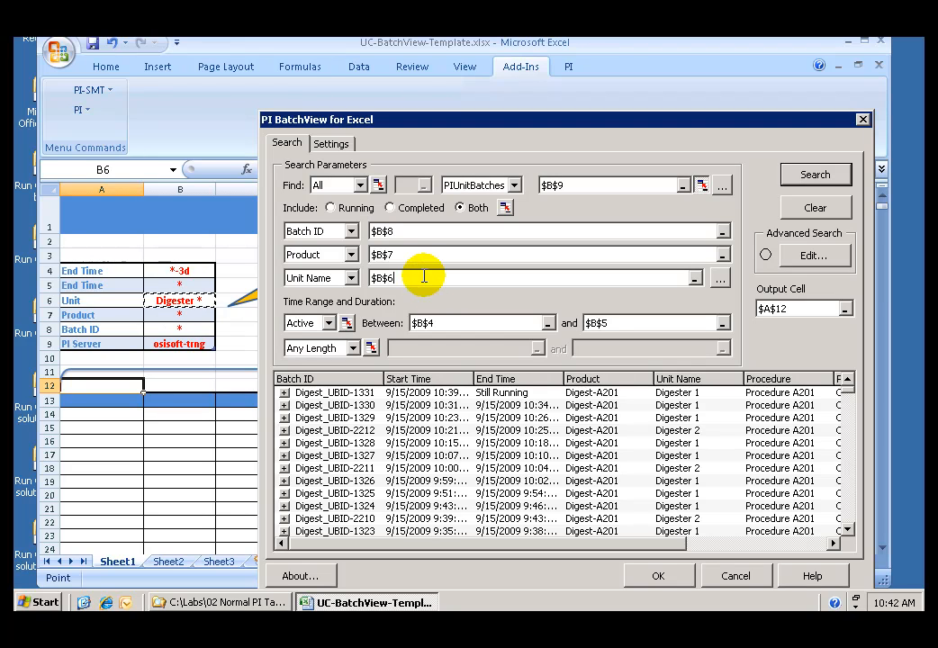
pyautogui.press('BackSpace')
pyautogui.press('BackSpace')
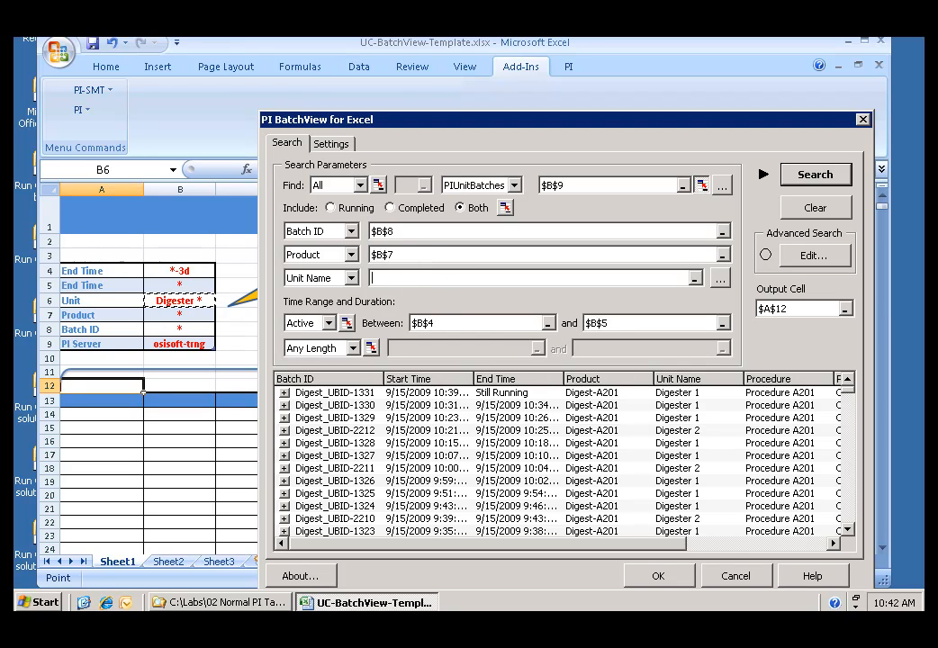
pyautogui.write('digest')
pyautogui.click(389, 277)
pyautogui.click(185, 303)
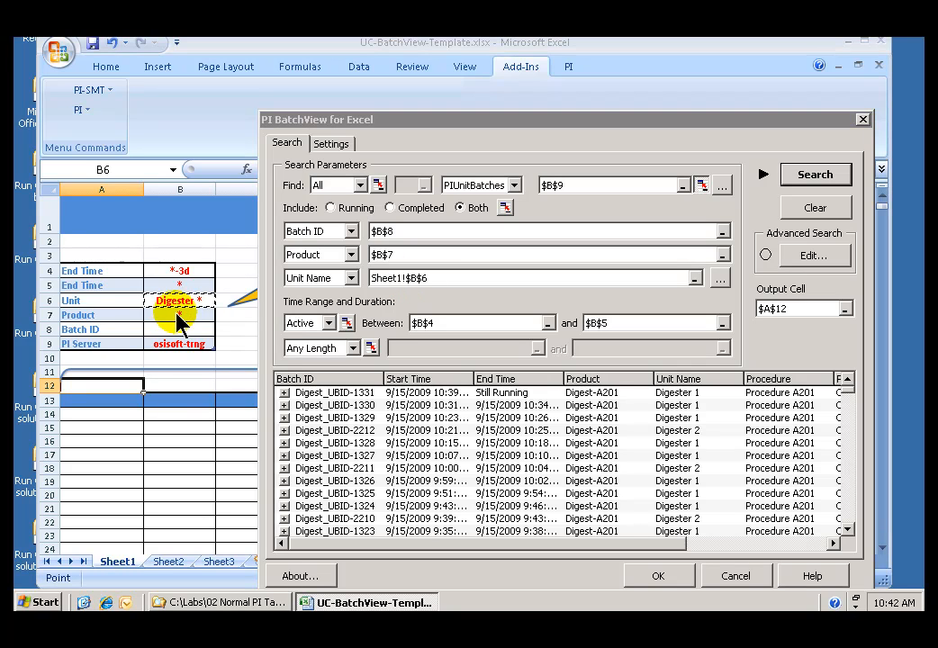
pyautogui.click(423, 255)
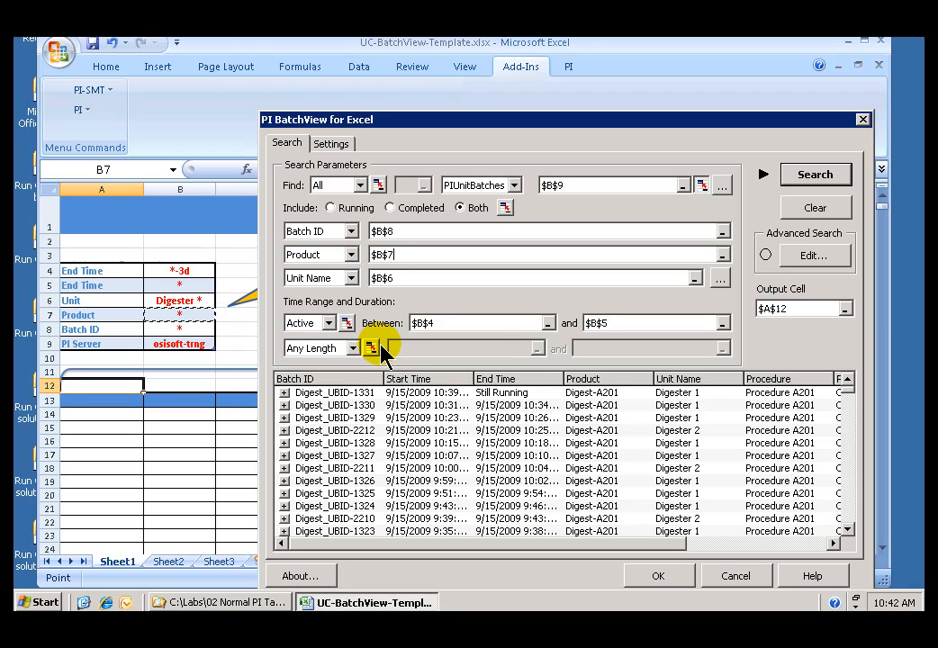
# Step: Check the sub-batches of Digest_UBID-1330 and set the batch hierarchy levels shown to Two PISubBatch Levels
pyautogui.click(331, 144)
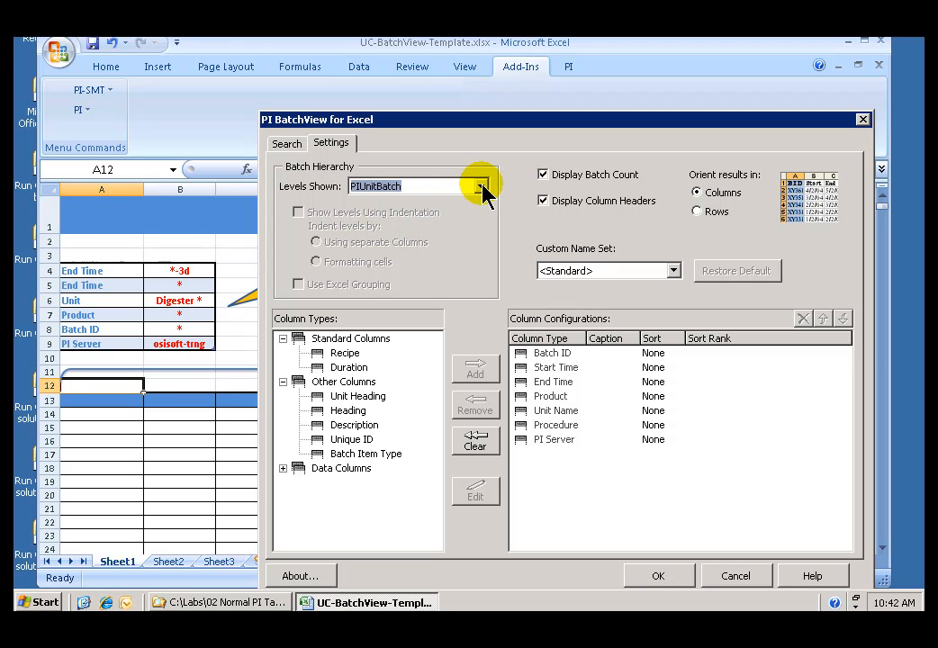
pyautogui.click(285, 145)
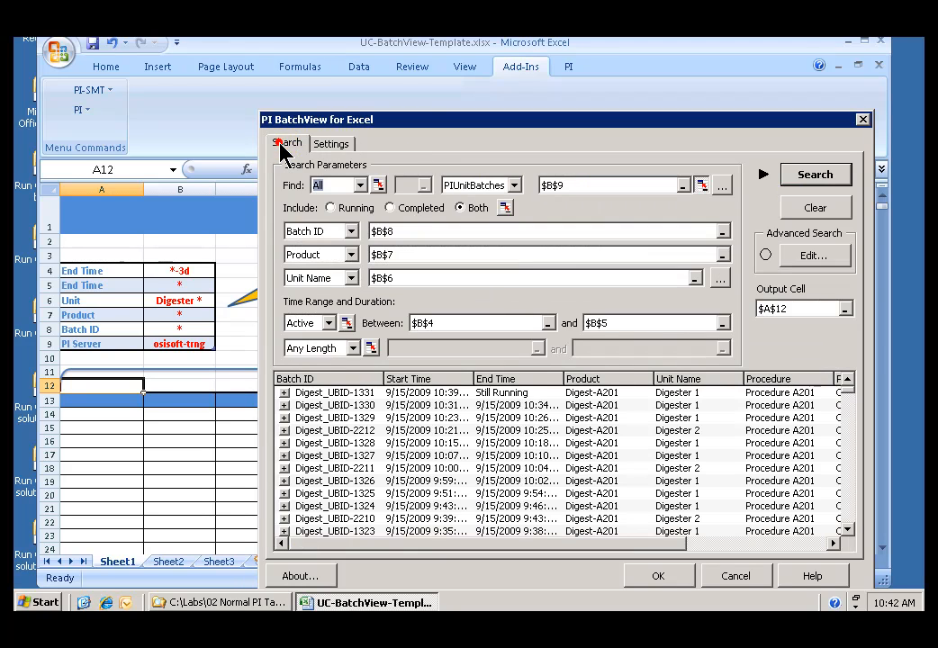
pyautogui.click(285, 406)
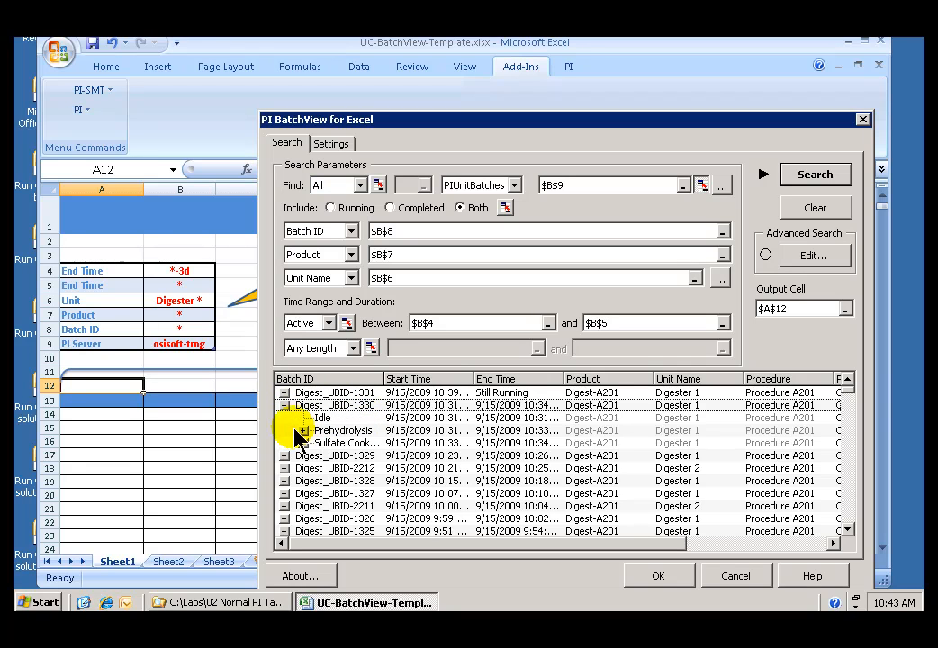
pyautogui.click(285, 406)
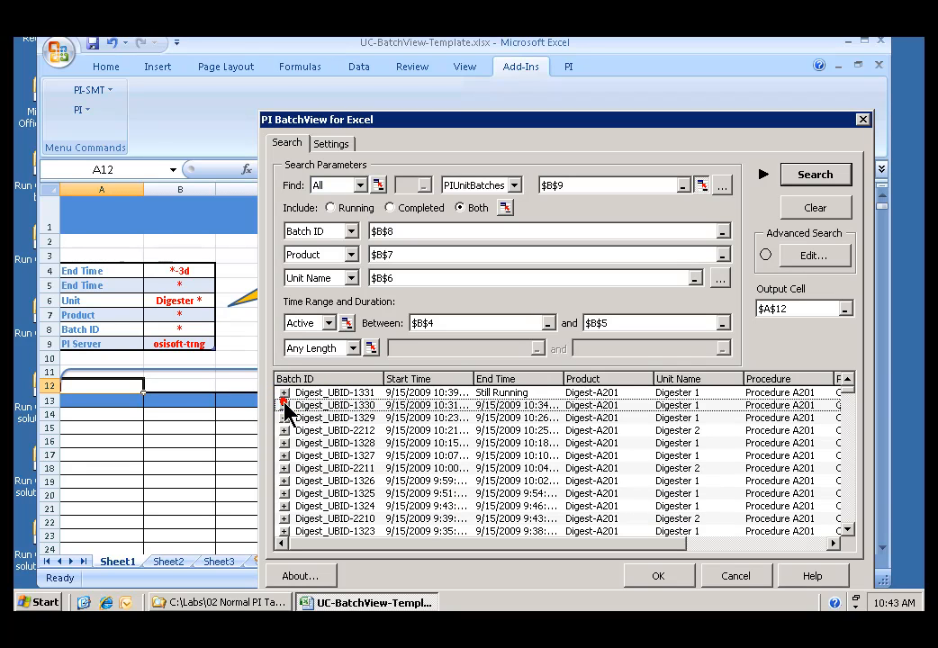
pyautogui.click(332, 143)
pyautogui.click(481, 186)
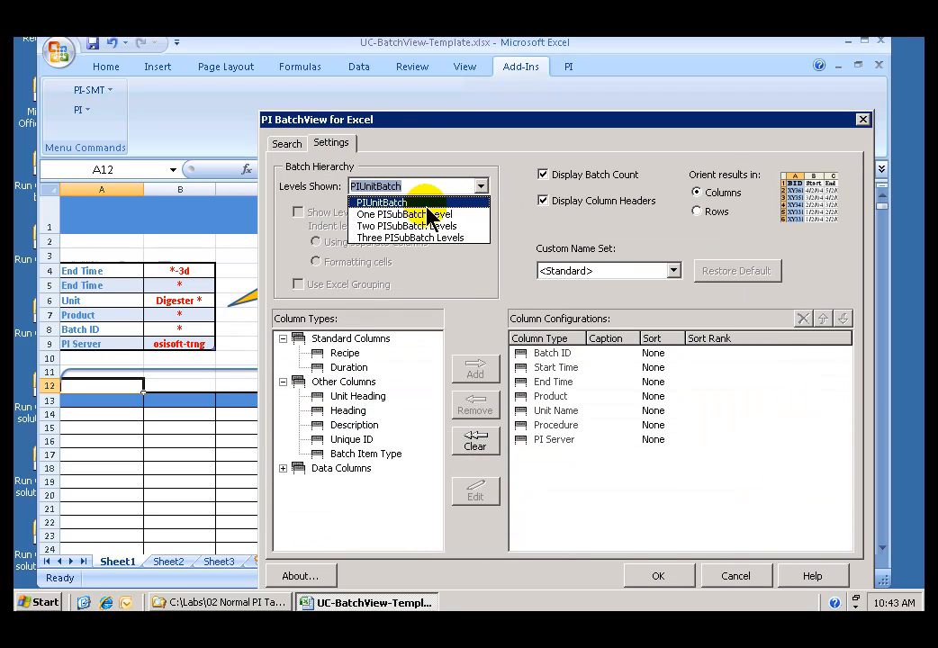
pyautogui.click(386, 226)
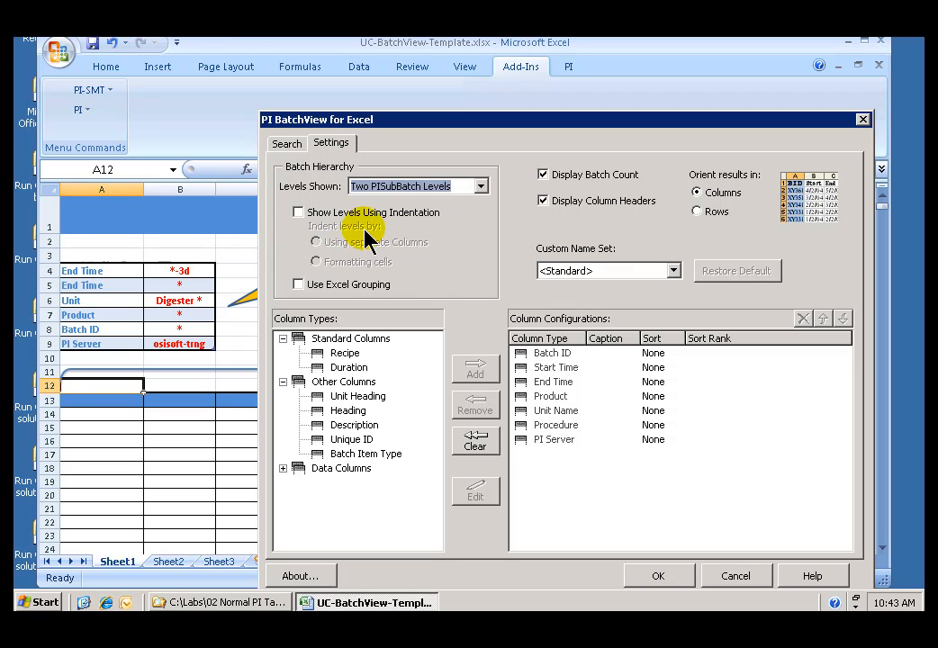
# Step: Show the batch hierarchy levels using indentation in separate columns, moving the dialog to uncover more of the sheet
pyautogui.click(298, 213)
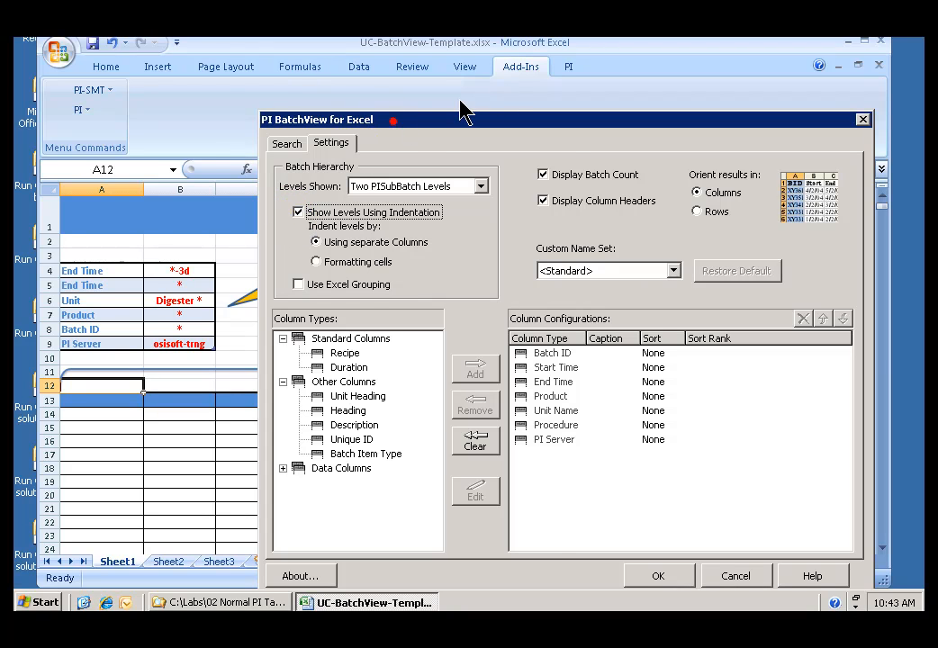
pyautogui.moveTo(392, 119); pyautogui.dragTo(512, 82)
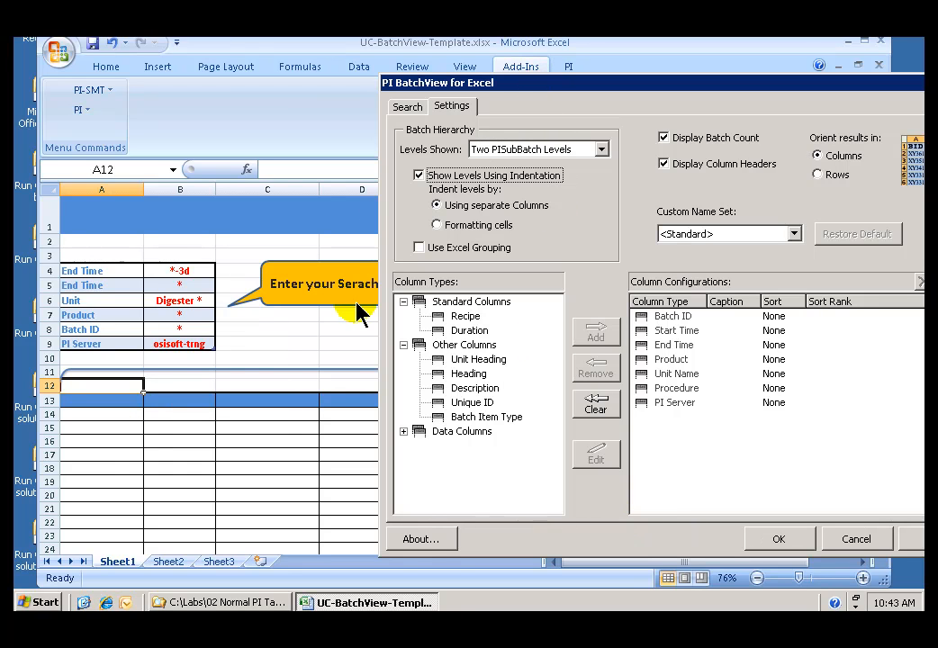
pyautogui.click(418, 175)
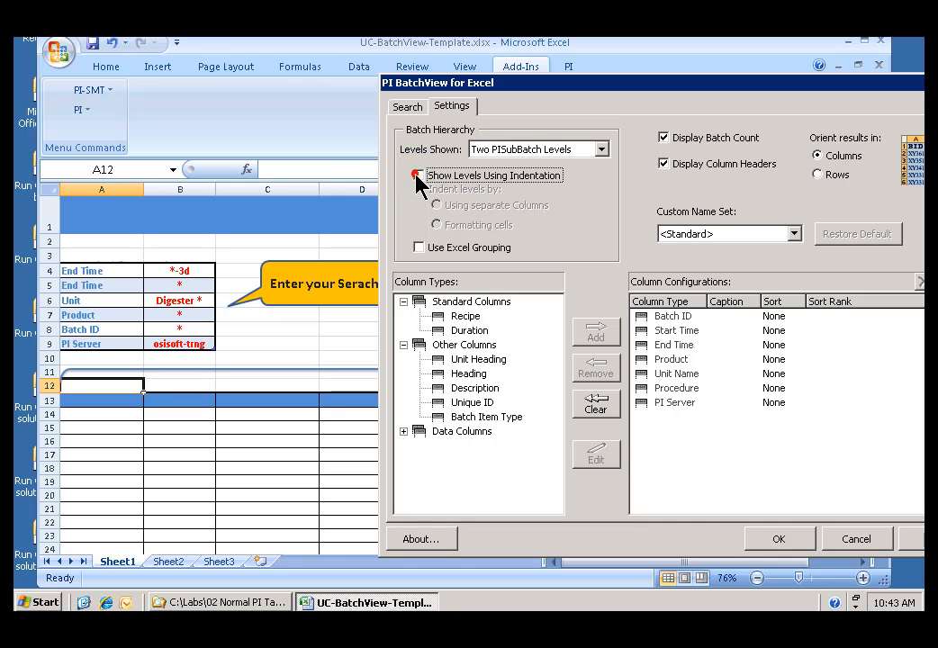
pyautogui.click(419, 176)
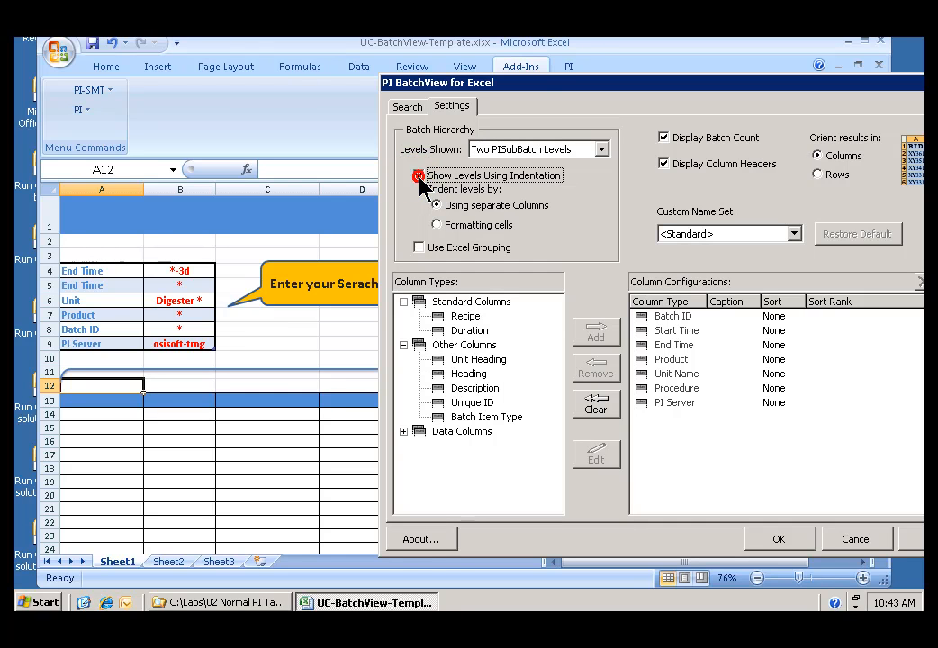
# Step: Keep the hierarchy levels indented in separate columns and output the unit batch search results to the sheet at cell A12
pyautogui.moveTo(529, 86); pyautogui.dragTo(352, 112)
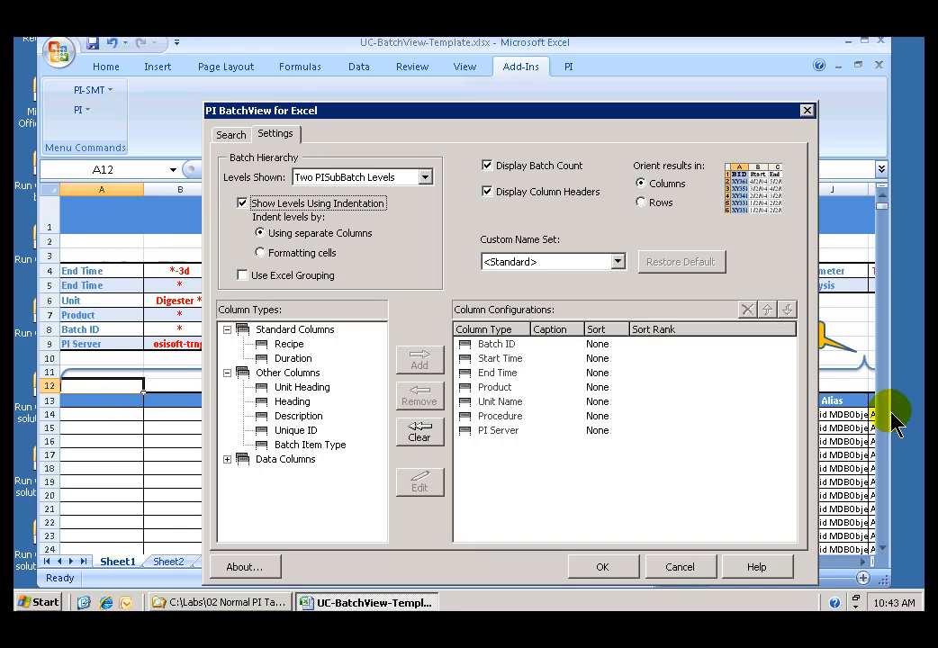
pyautogui.moveTo(717, 109); pyautogui.dragTo(523, 101)
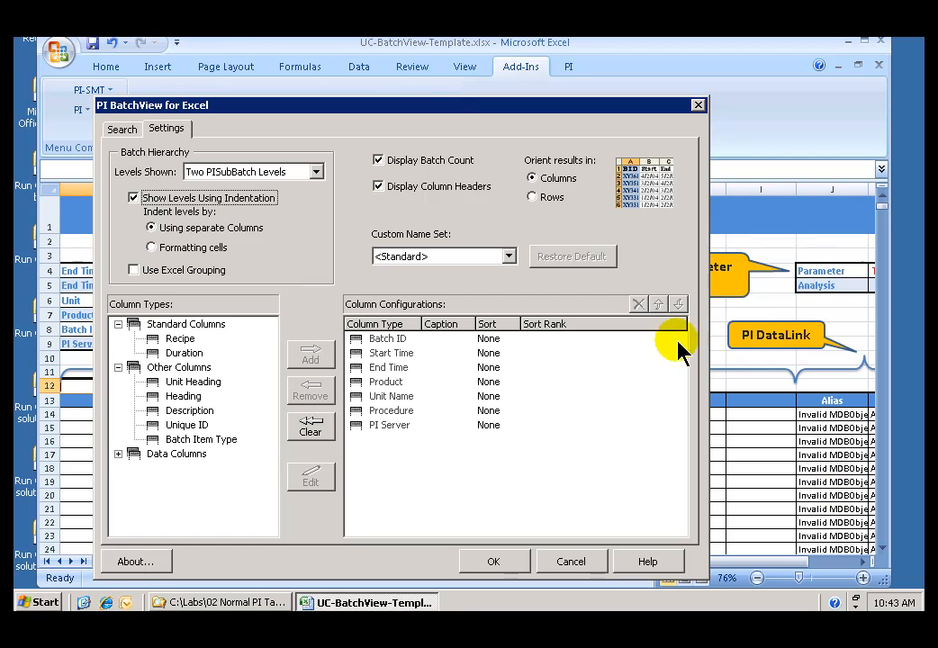
pyautogui.moveTo(411, 105); pyautogui.dragTo(644, 96)
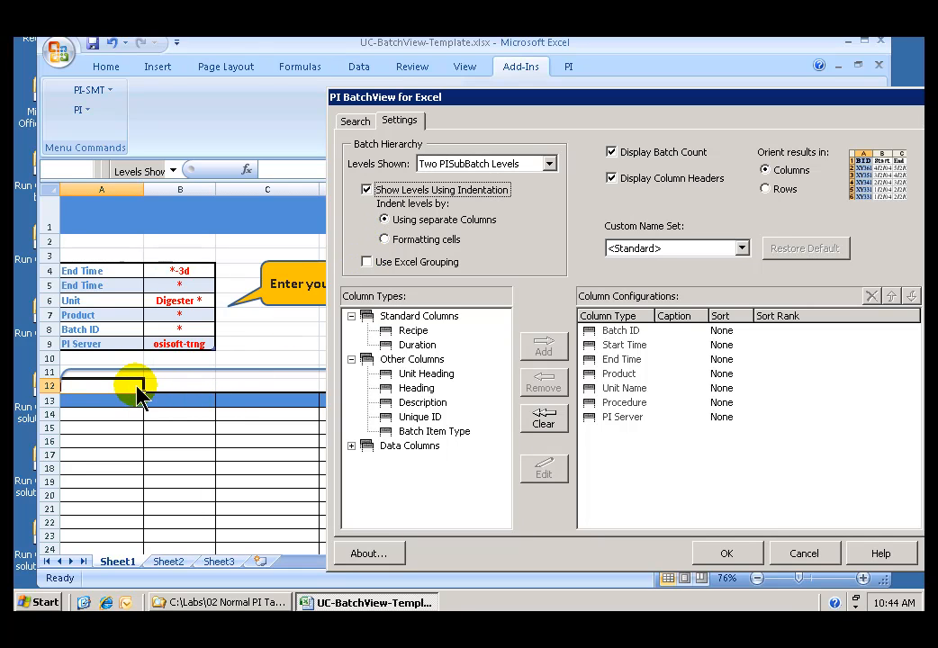
pyautogui.click(364, 189)
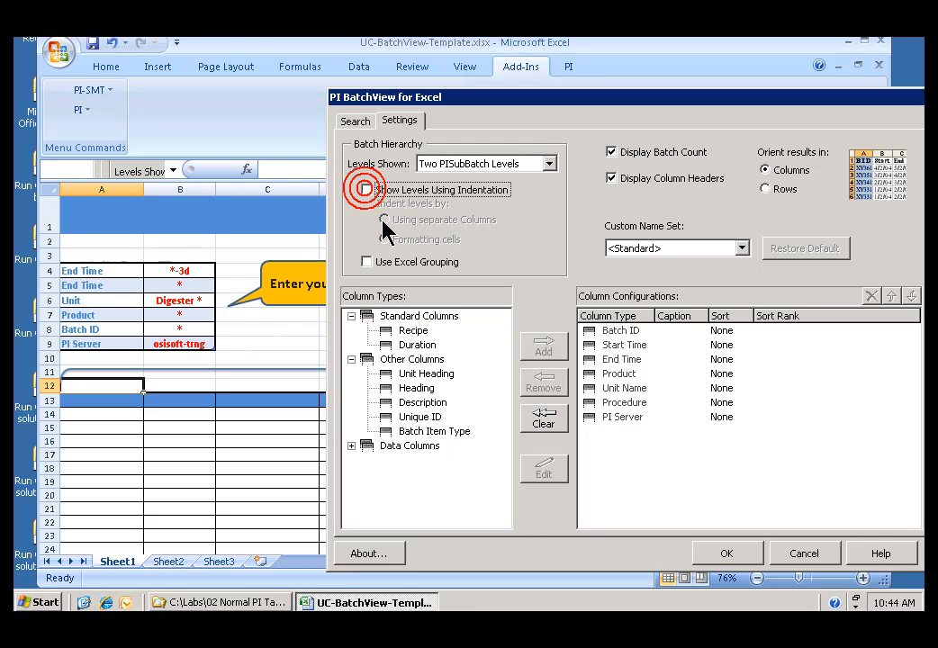
pyautogui.click(367, 191)
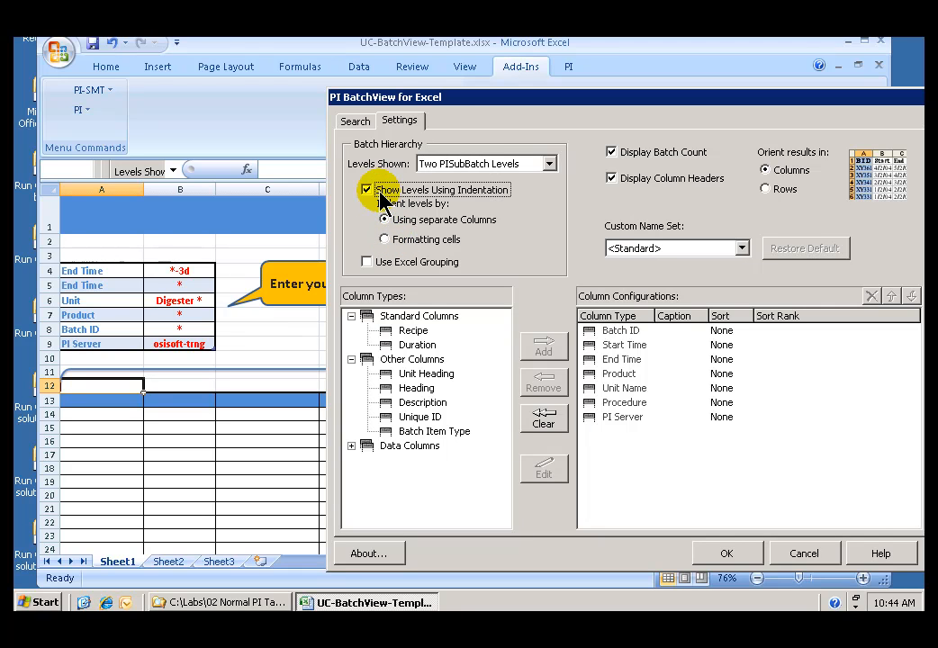
pyautogui.moveTo(455, 101); pyautogui.dragTo(263, 103)
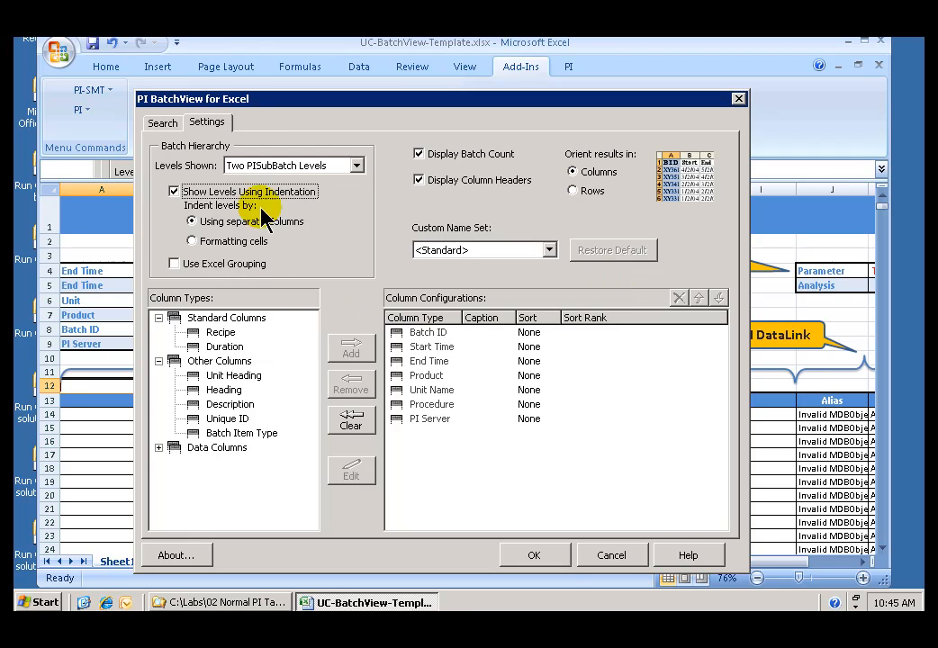
pyautogui.click(534, 557)
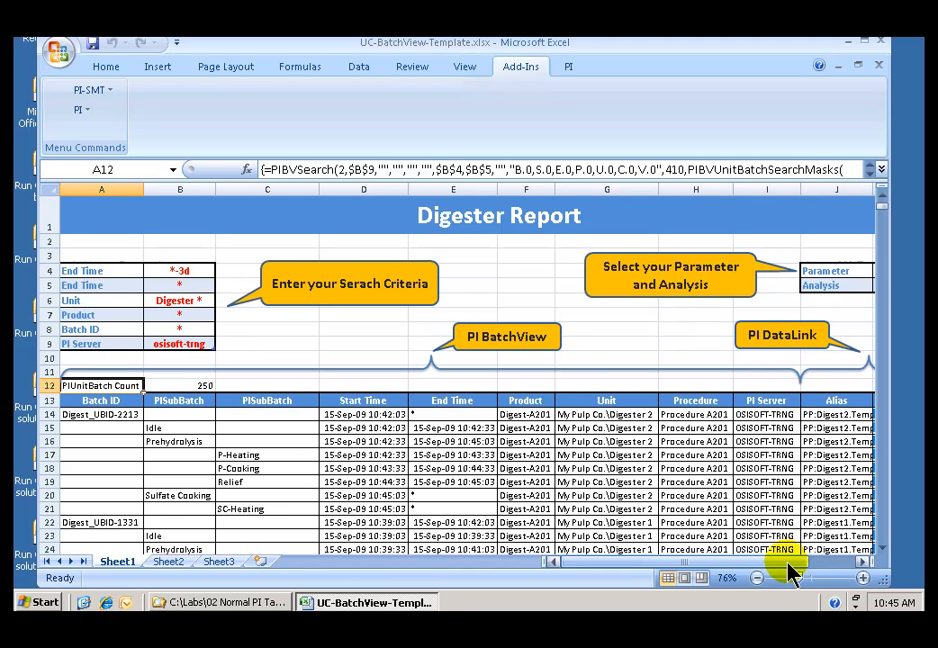
# Step: Examine the report's PI BatchView result columns and the Alias and Maximum columns supplied by PI DataLink
pyautogui.moveTo(788, 562); pyautogui.dragTo(840, 564)
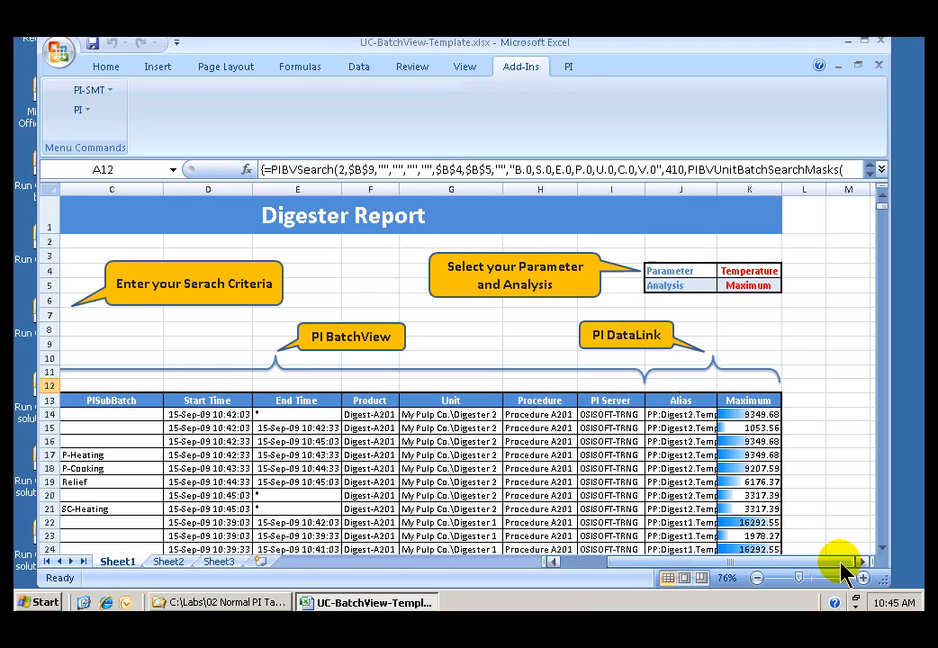
pyautogui.moveTo(667, 562); pyautogui.dragTo(648, 567)
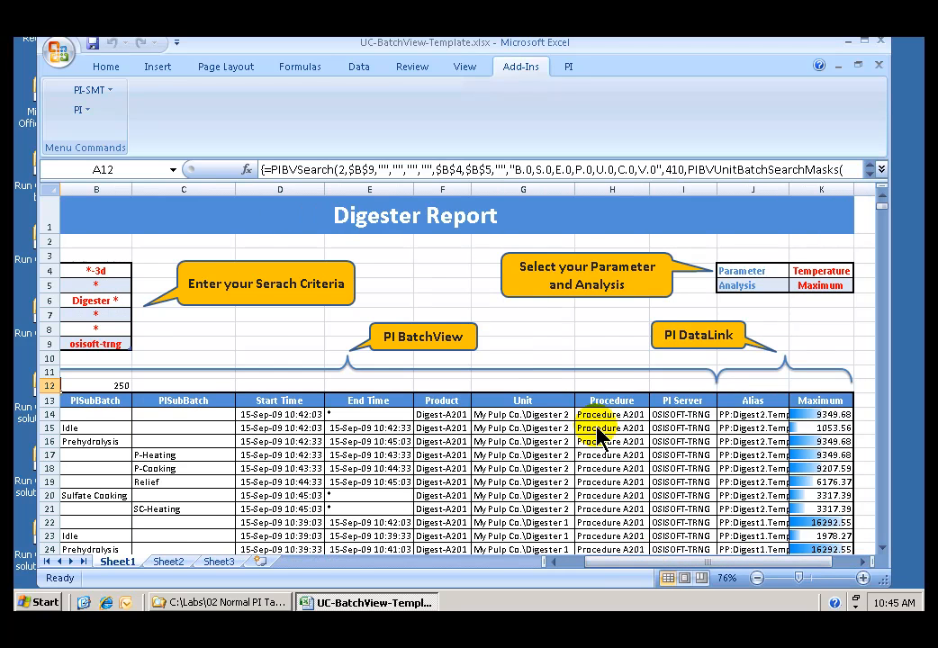
pyautogui.click(80, 428)
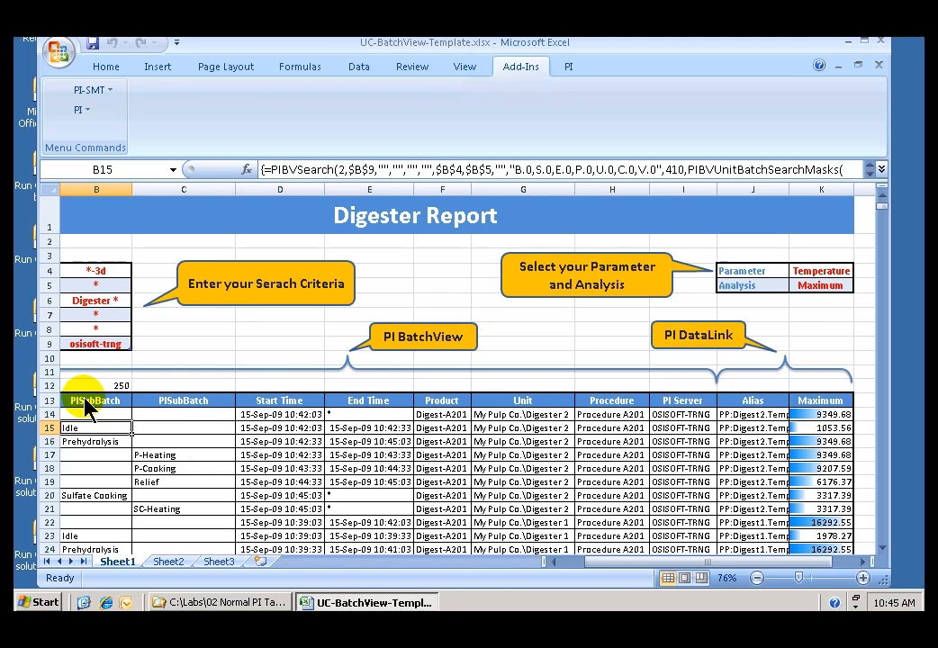
pyautogui.hotkey('ctrl', 'shift', 'd')
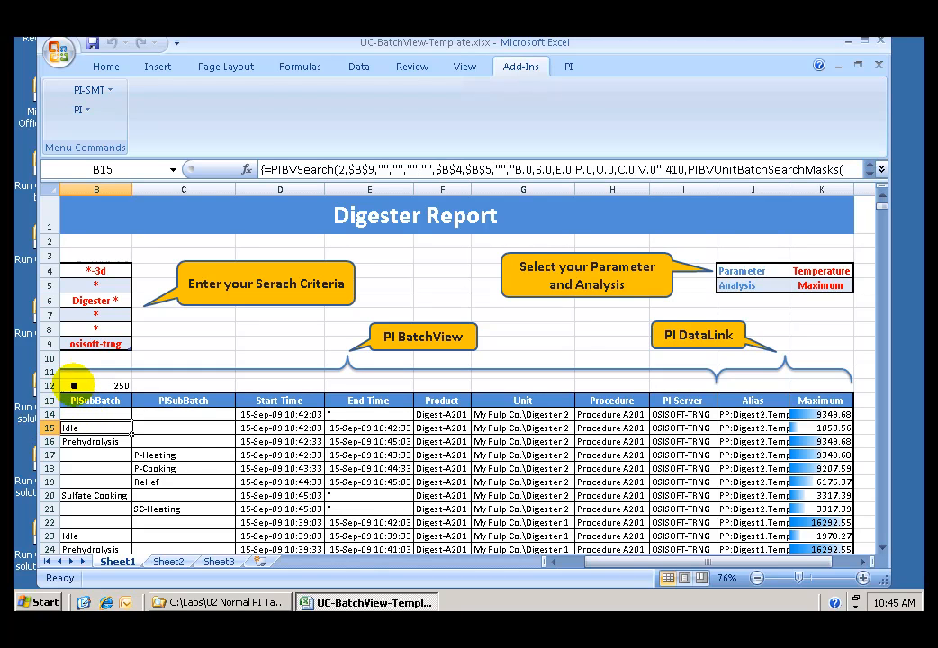
pyautogui.moveTo(81, 391)
pyautogui.mouseDown()
pyautogui.moveTo(82, 368)
pyautogui.moveTo(67, 376)
pyautogui.moveTo(680, 372)
pyautogui.moveTo(680, 396)
pyautogui.moveTo(698, 382)
pyautogui.mouseUp()
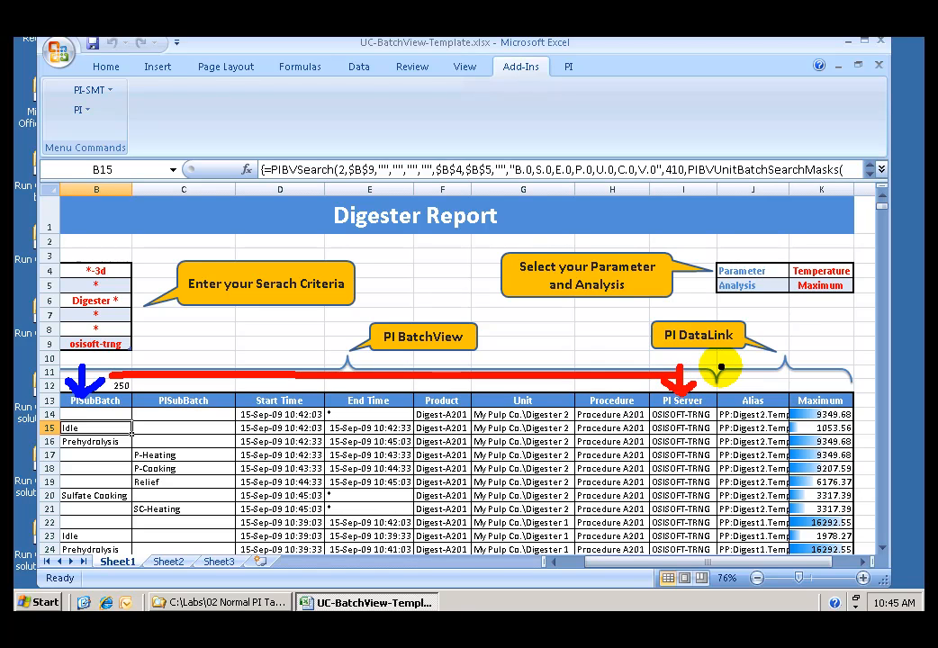
pyautogui.moveTo(717, 360)
pyautogui.mouseDown()
pyautogui.moveTo(842, 369)
pyautogui.moveTo(851, 396)
pyautogui.mouseUp()
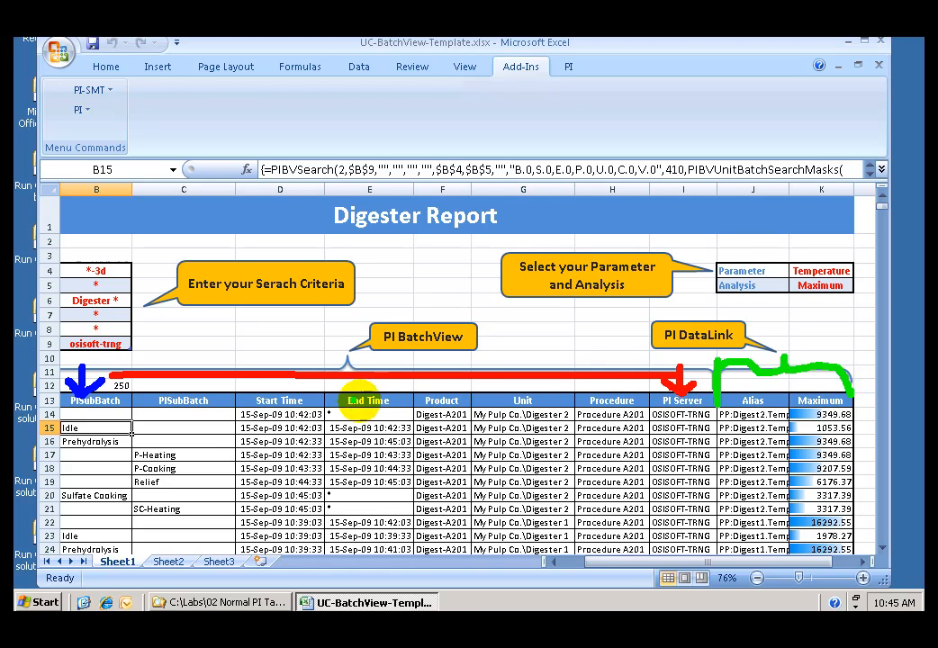
pyautogui.press('Escape')
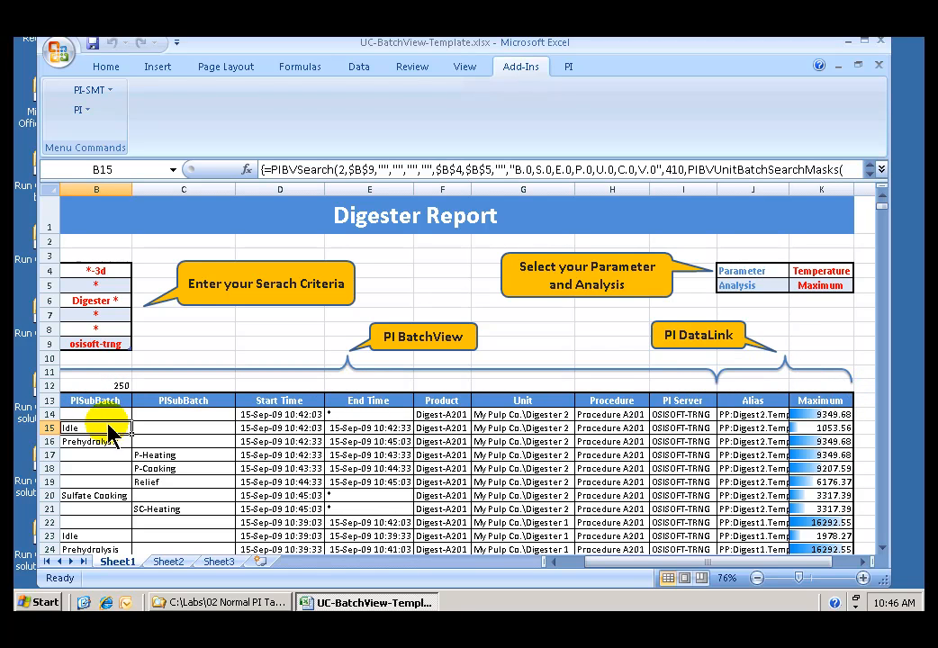
# Step: Try filtering the report by unit in cell B6 with Digester 1, followed by Digester 2
pyautogui.click(119, 304)
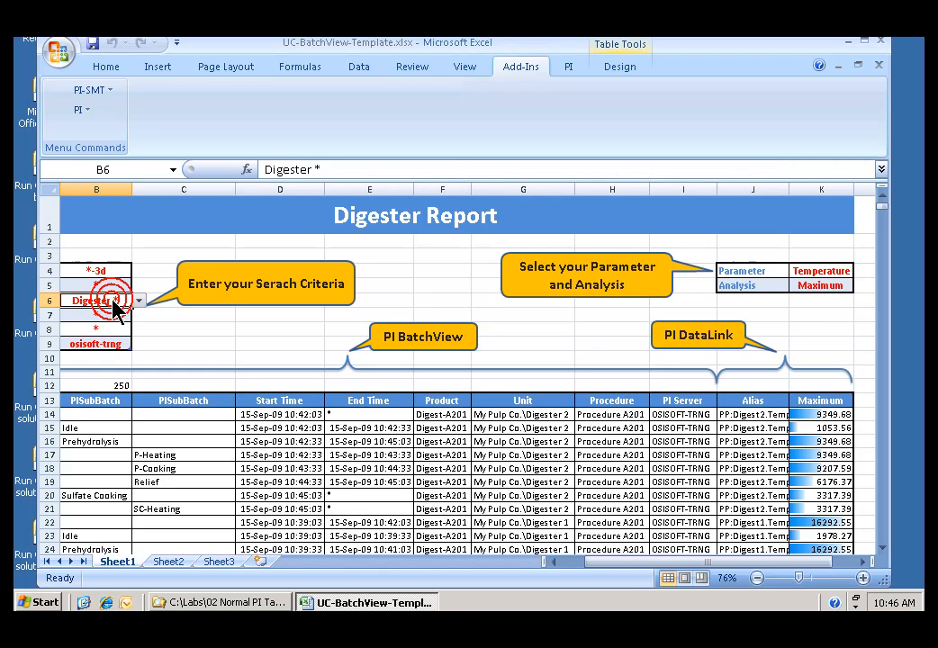
pyautogui.click(139, 302)
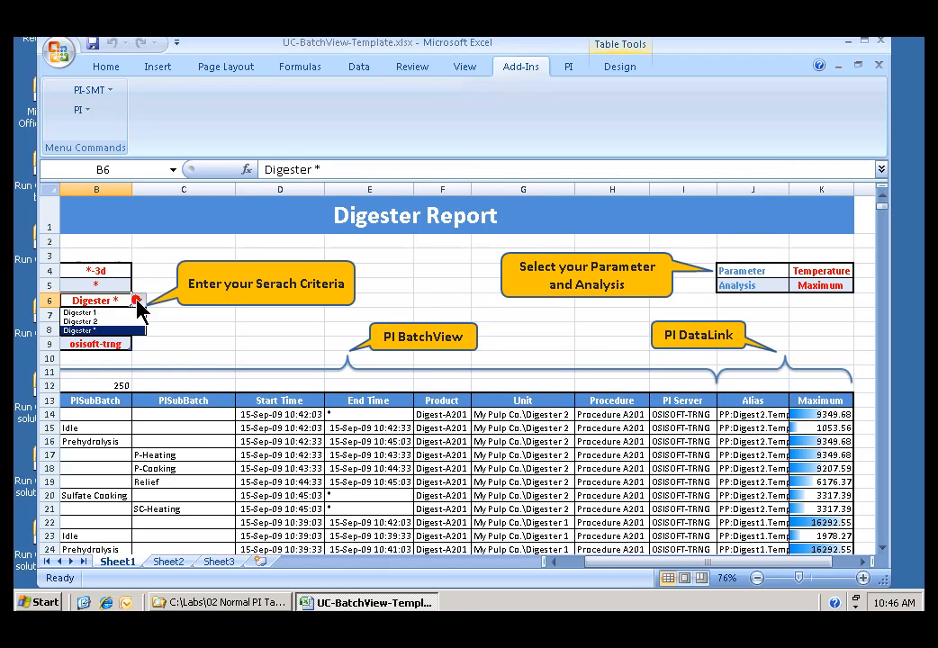
pyautogui.click(94, 329)
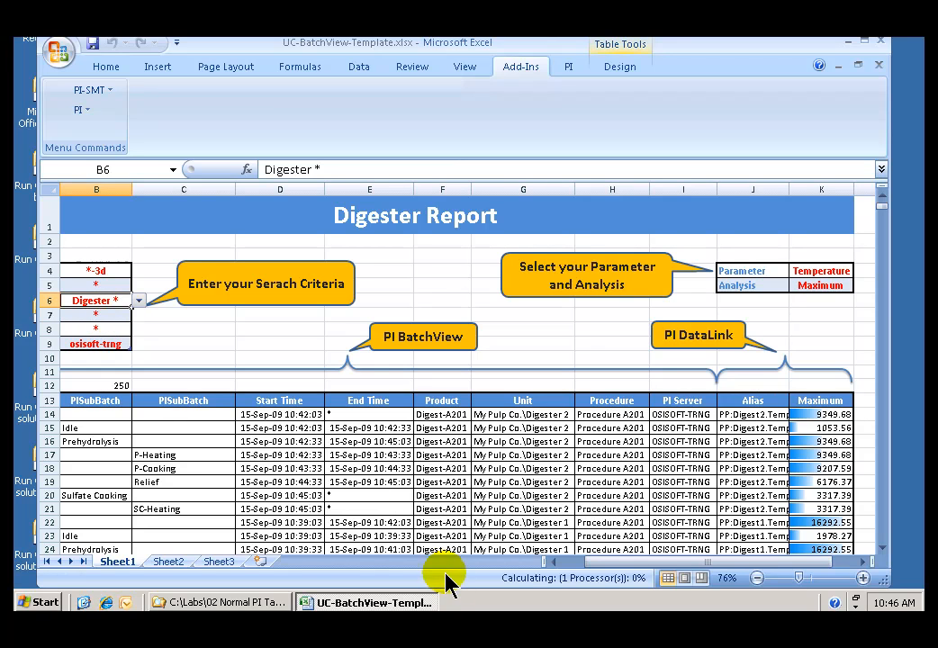
pyautogui.moveTo(597, 562); pyautogui.dragTo(570, 562)
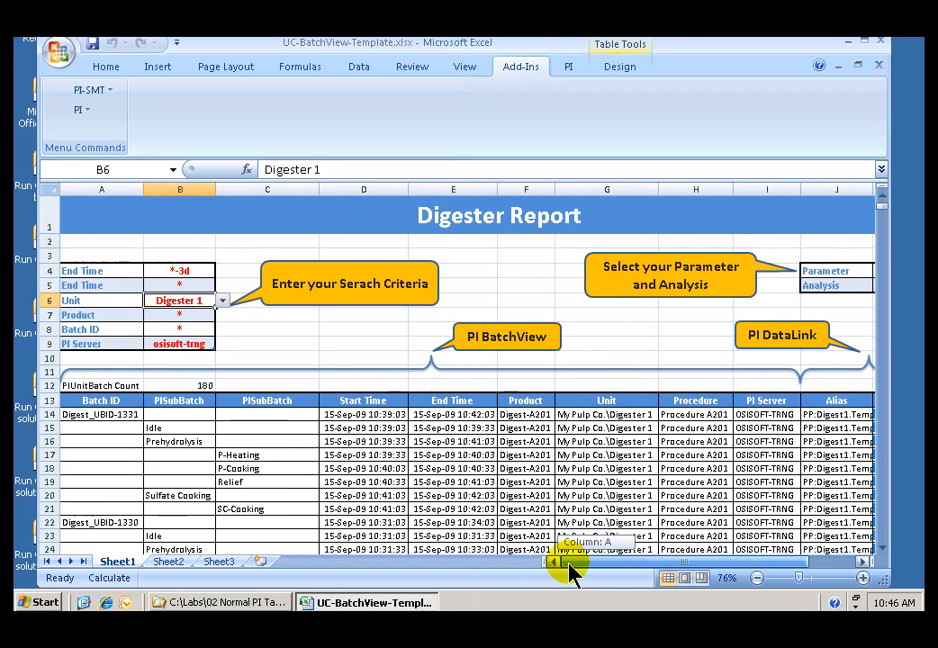
pyautogui.click(224, 300)
pyautogui.click(208, 318)
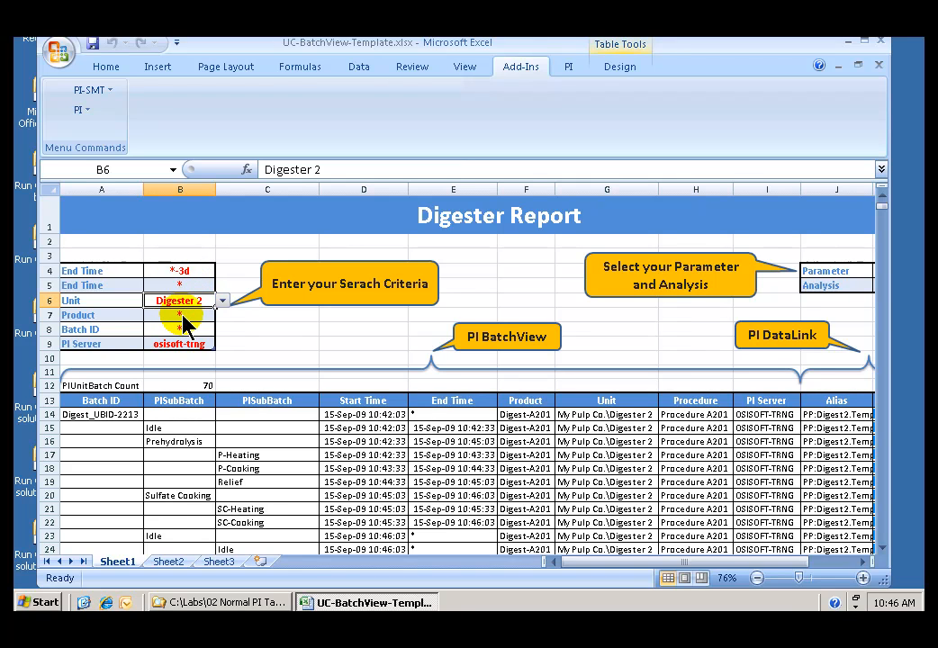
# Step: Try *202 as the Product criterion in cell B7
pyautogui.click(182, 316)
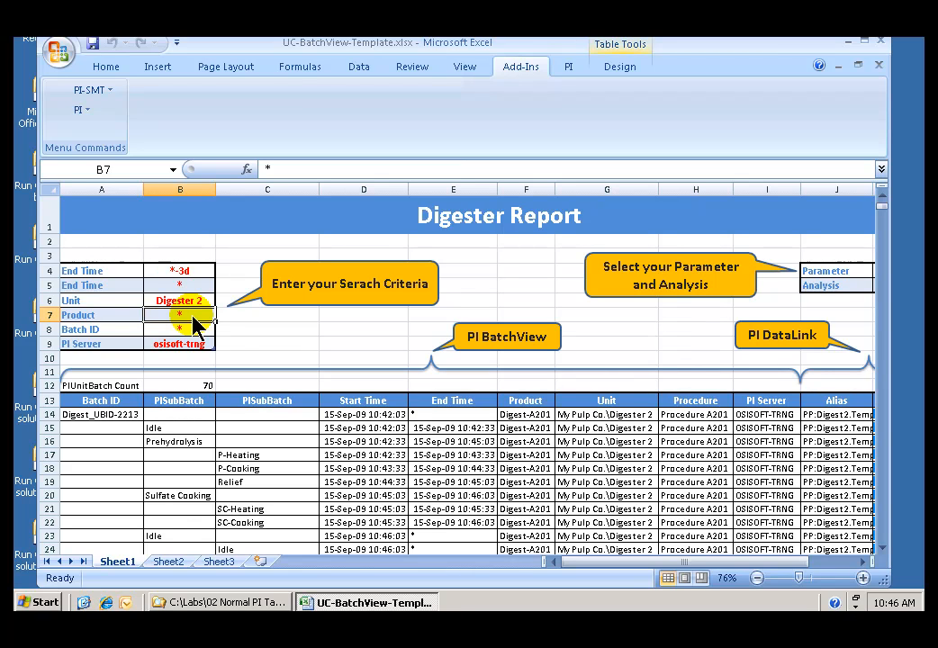
pyautogui.write('*202')
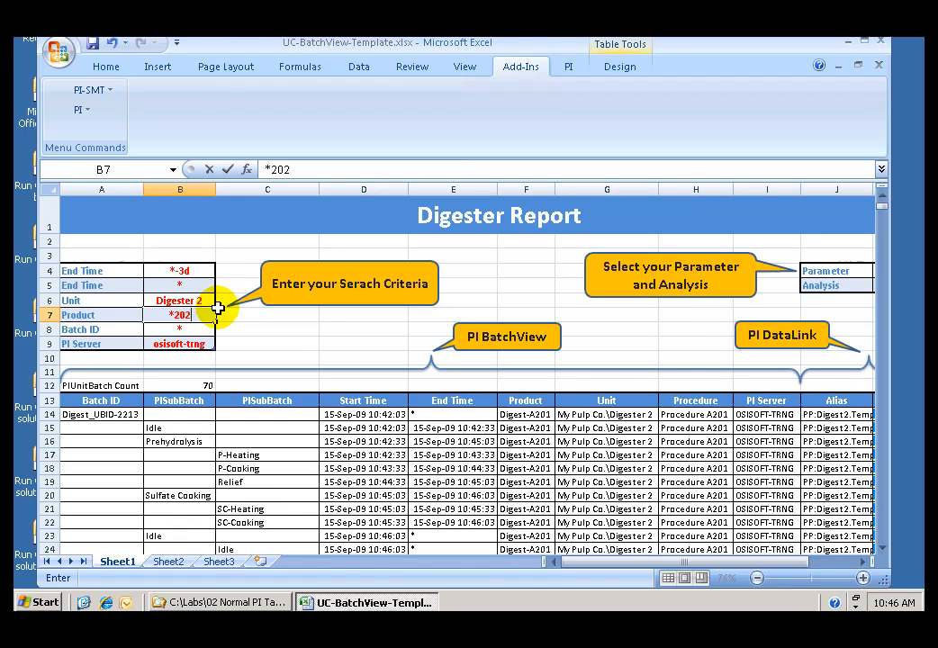
pyautogui.press('Return')
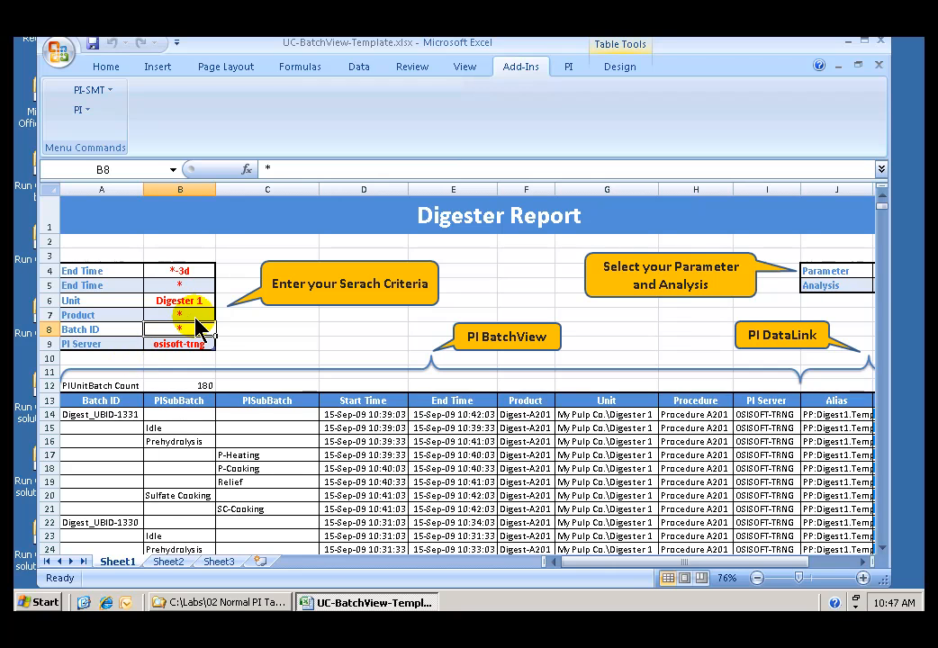
# Step: Set the Unit criterion in cell B6 to Digester 2 and the Product criterion in cell B7 to *202
pyautogui.click(207, 303)
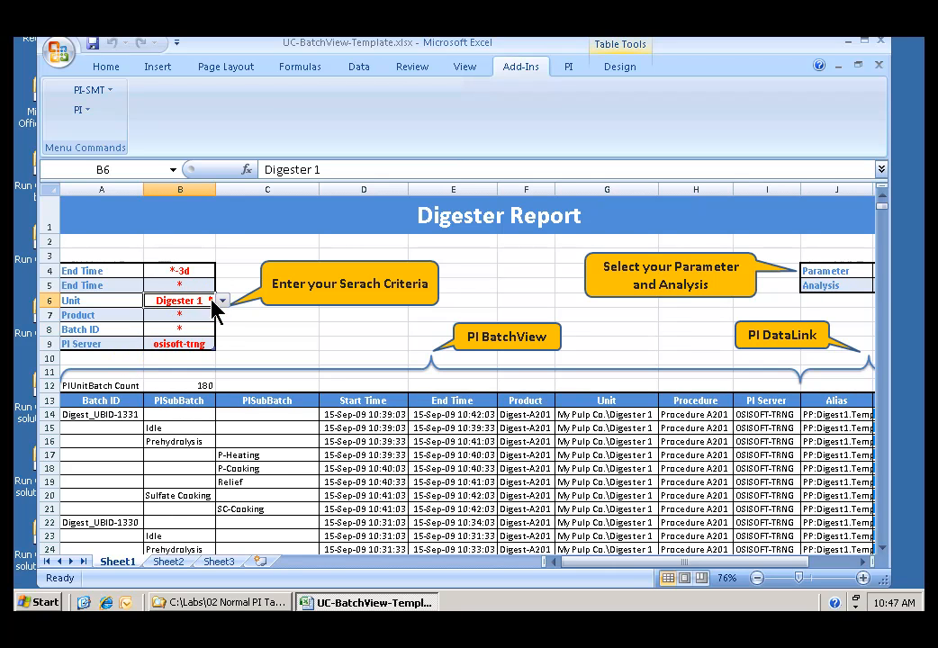
pyautogui.click(221, 301)
pyautogui.click(189, 330)
pyautogui.click(194, 331)
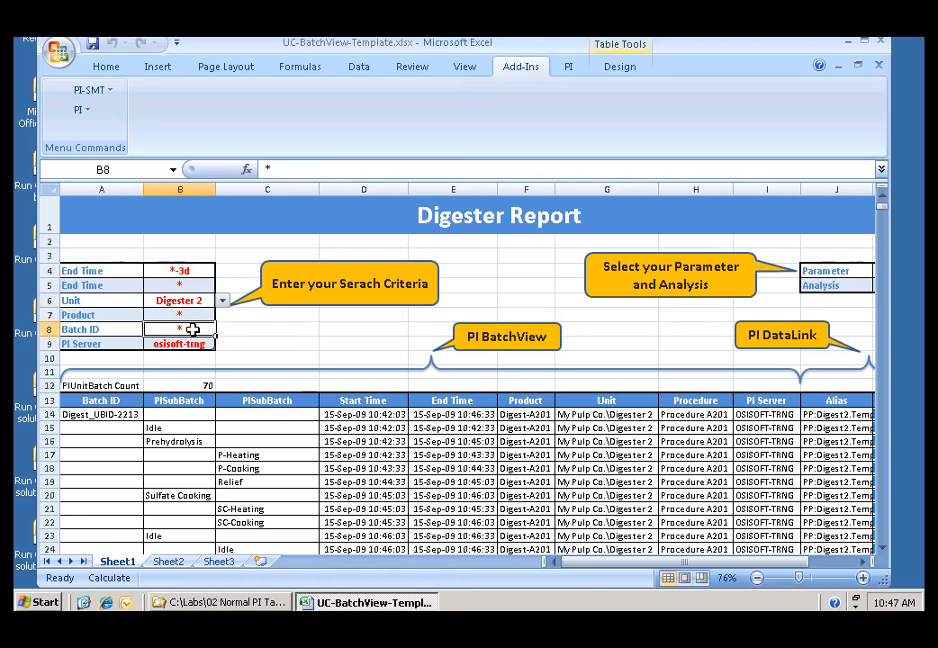
pyautogui.click(189, 314)
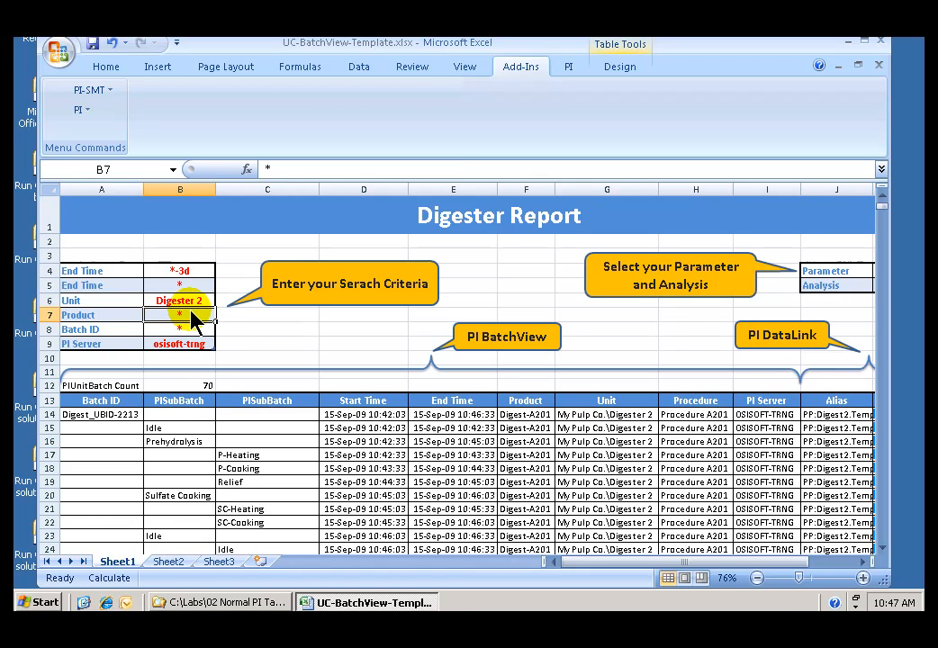
pyautogui.write('*202')
pyautogui.press('Return')
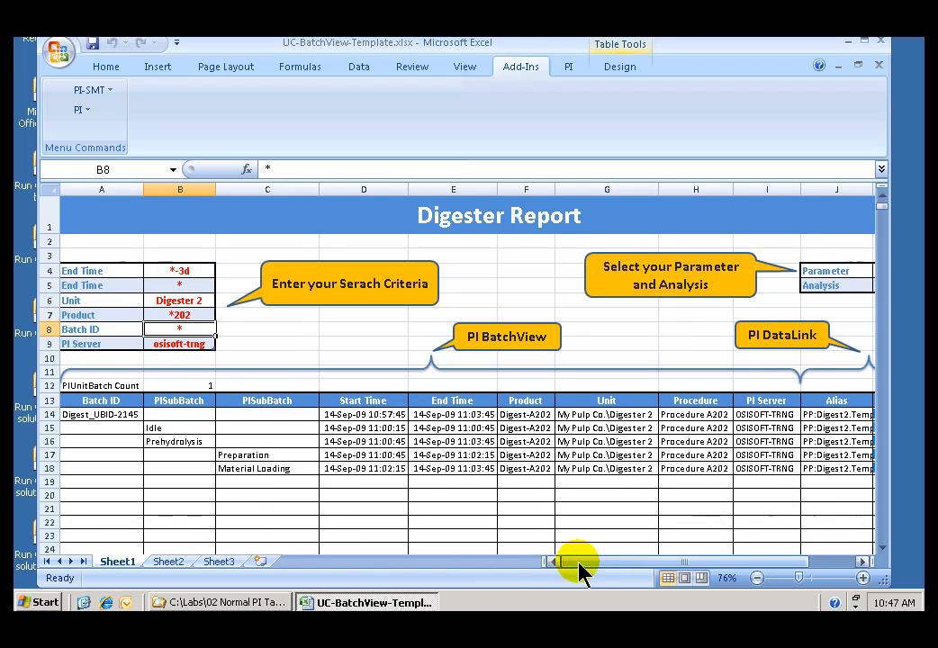
# Step: Examine the alias formula in cell J14 and the input fields of the Alias to Tag function, leaving it unapplied
pyautogui.click(867, 561)
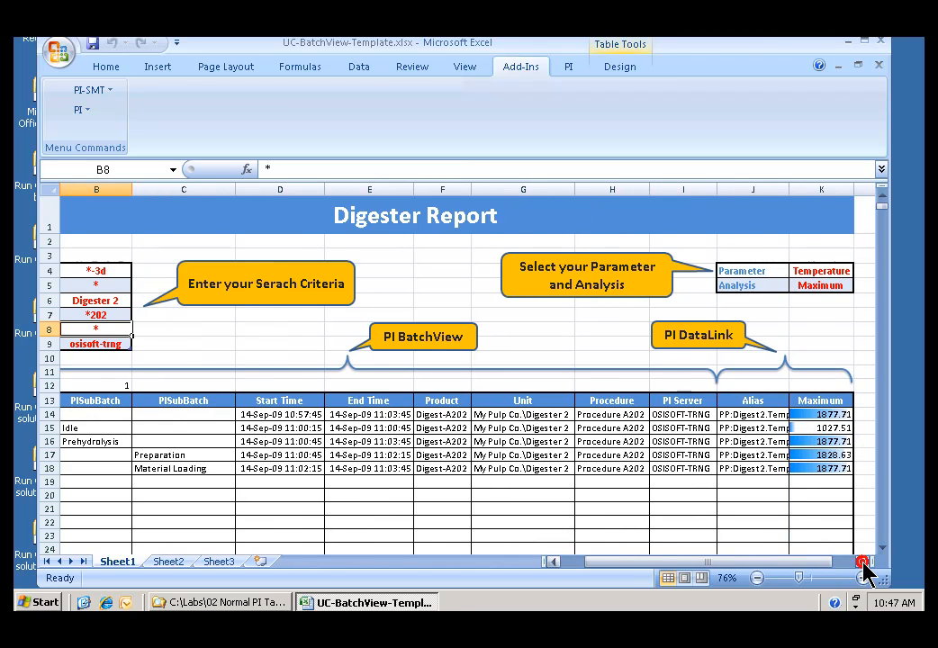
pyautogui.click(744, 416)
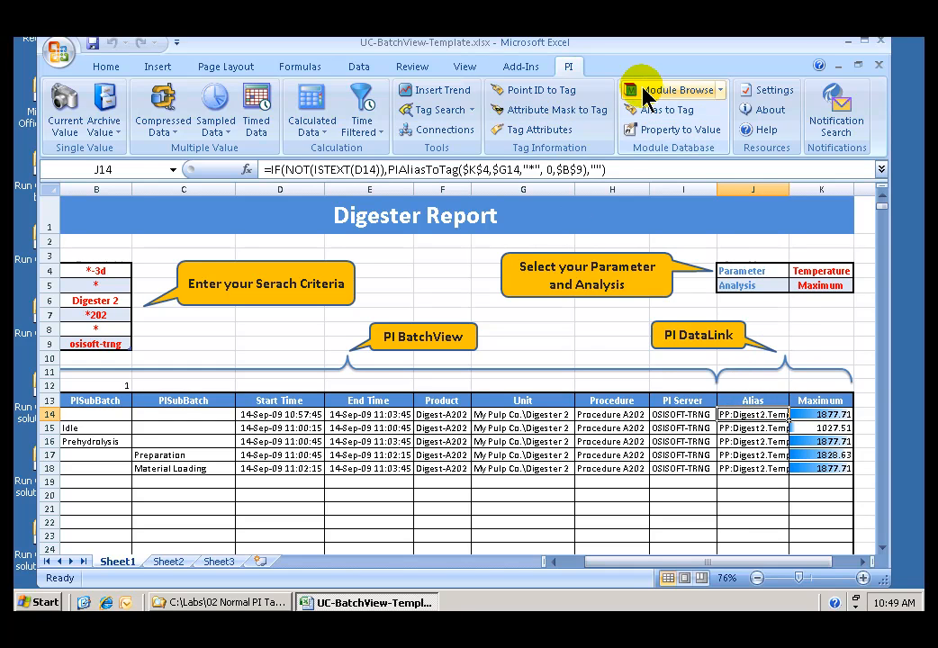
pyautogui.click(567, 68)
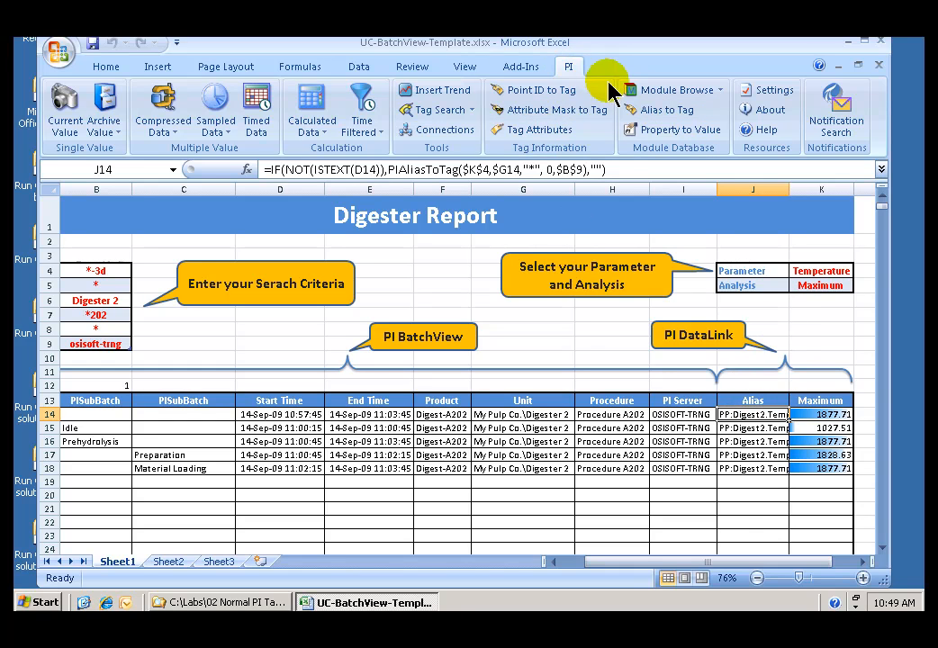
pyautogui.click(668, 111)
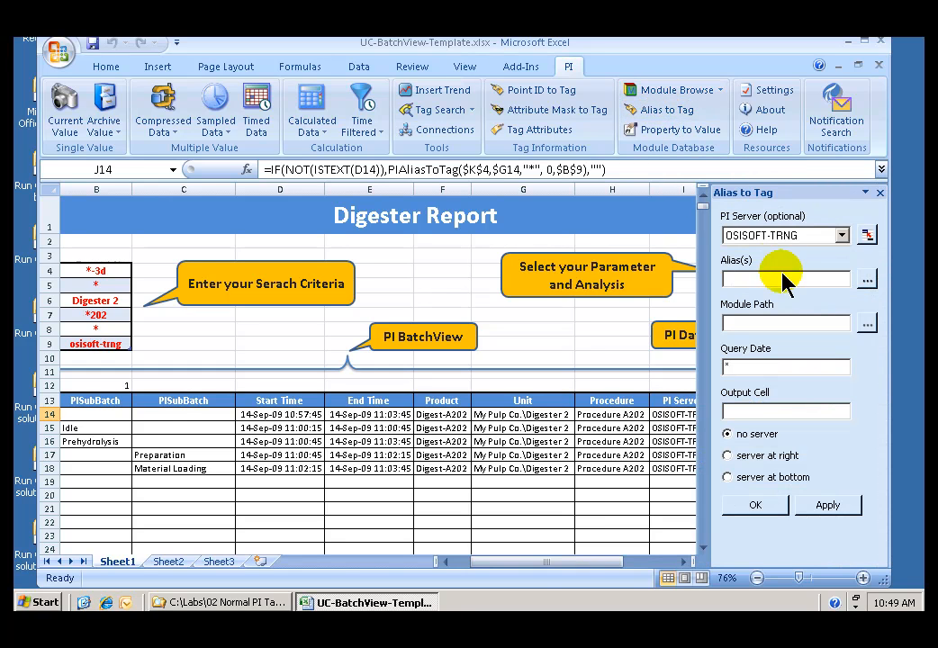
pyautogui.click(743, 278)
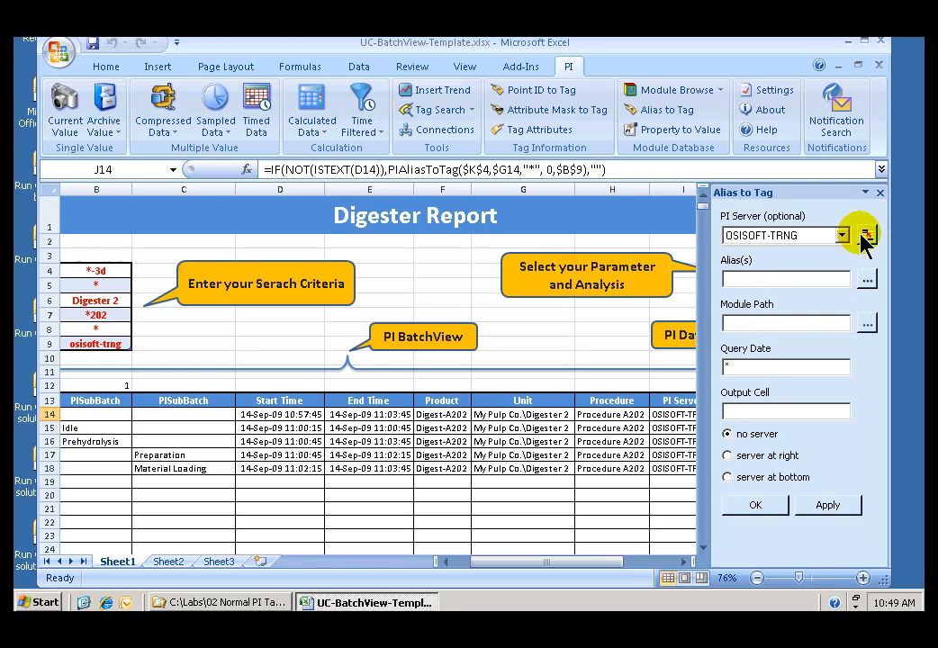
pyautogui.click(880, 192)
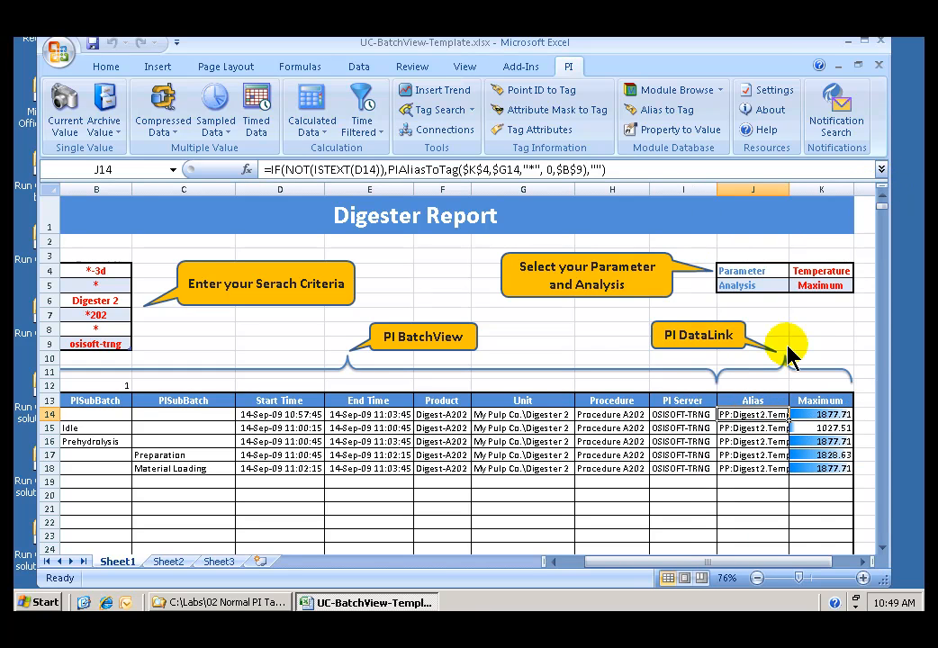
# Step: Check the Parameter in cell K4, the Unit path in cell G14 and the Unit criterion in cell B6
pyautogui.click(833, 276)
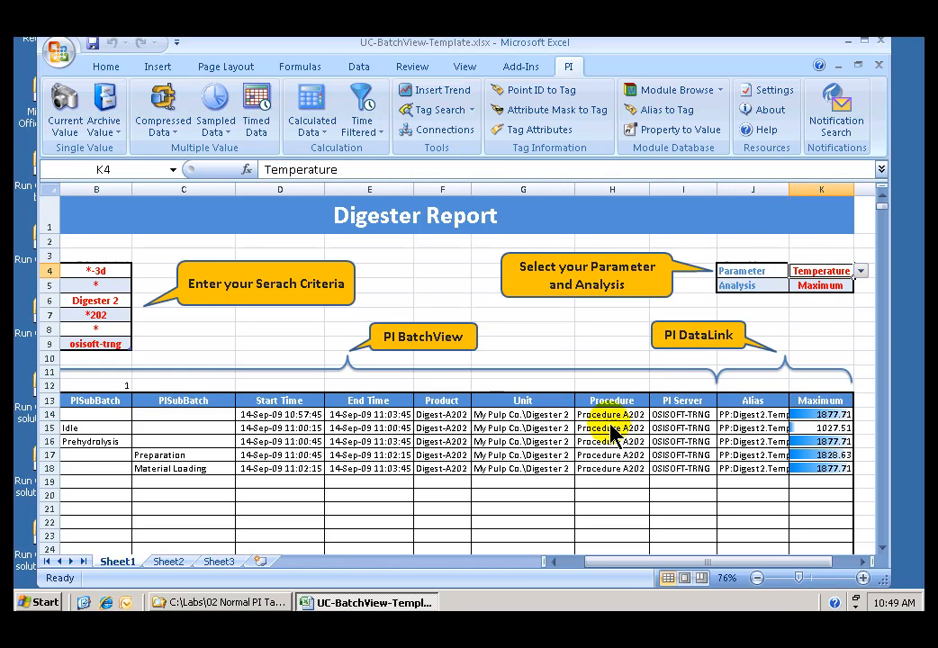
pyautogui.click(516, 415)
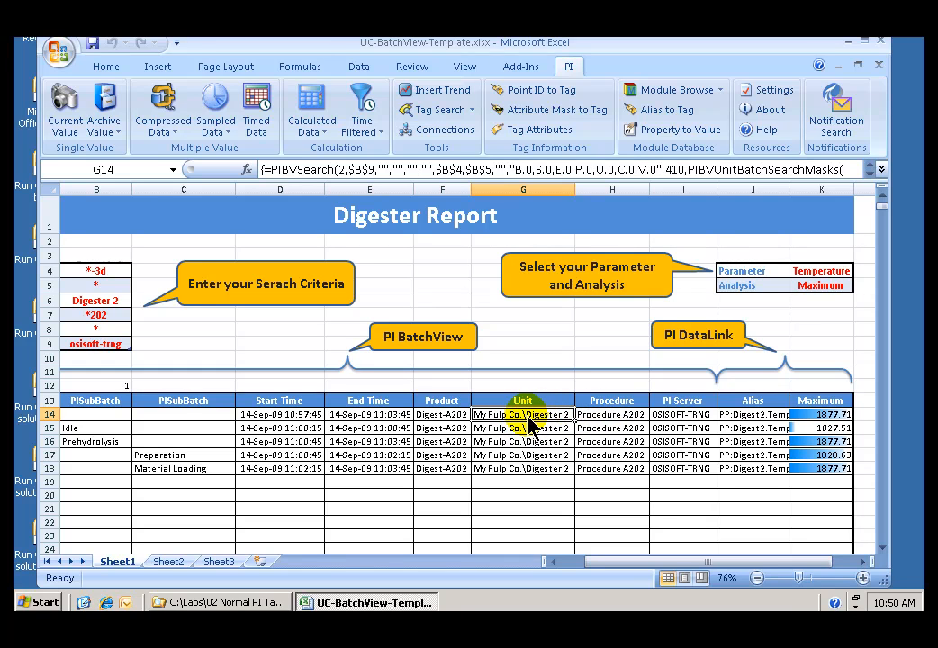
pyautogui.click(118, 301)
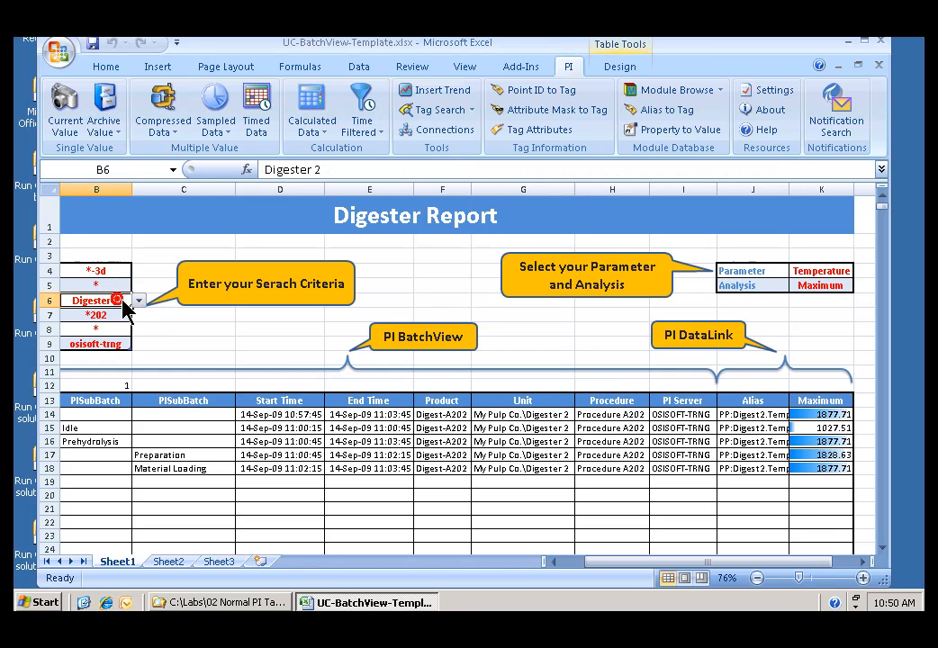
# Step: Set the Unit criterion in cell B6 to Digester 1 and the Parameter in cell K4 to Pressure
pyautogui.click(138, 300)
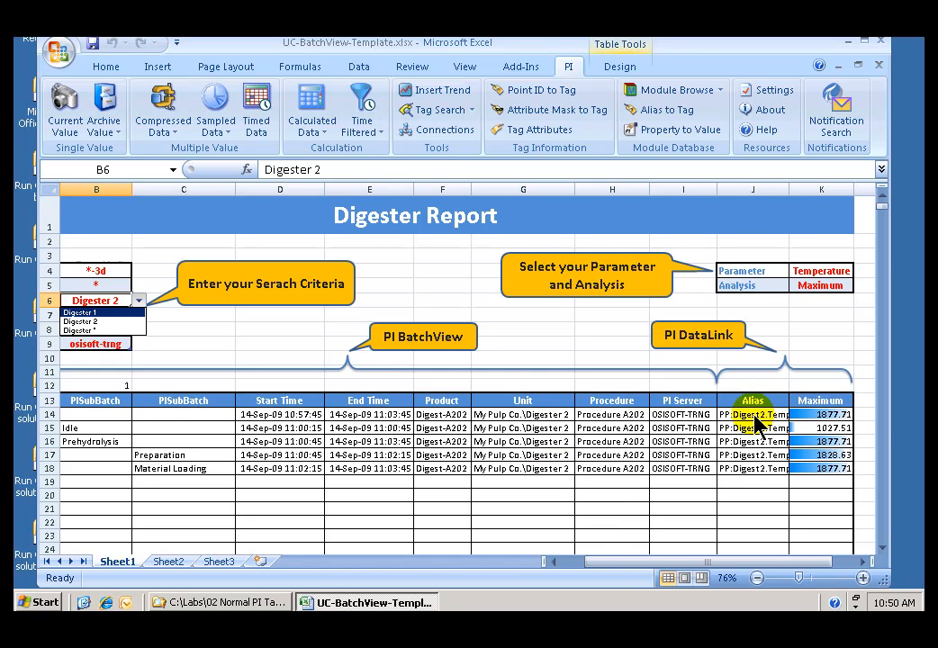
pyautogui.click(90, 313)
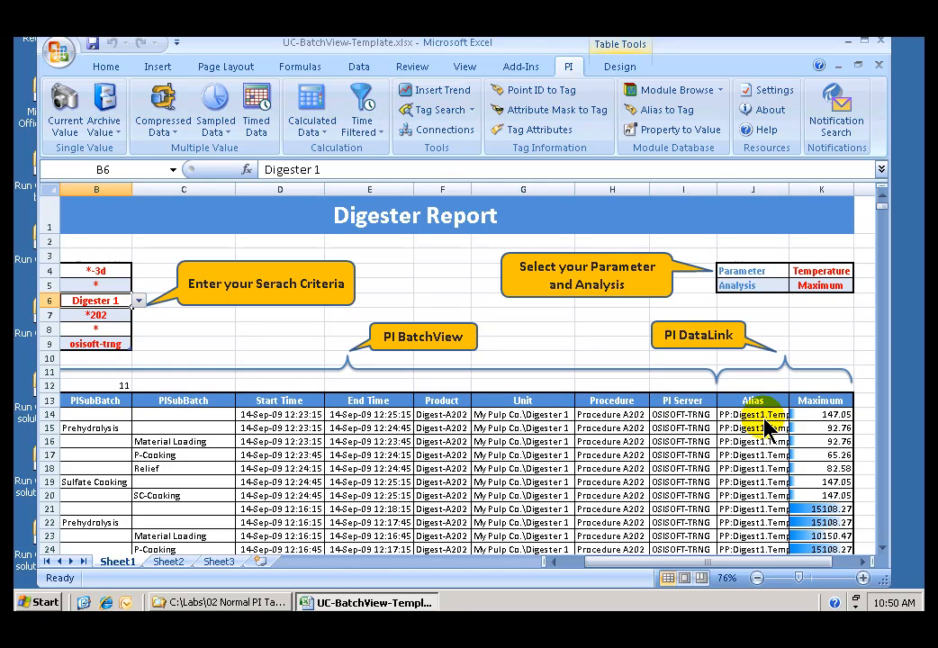
pyautogui.click(843, 272)
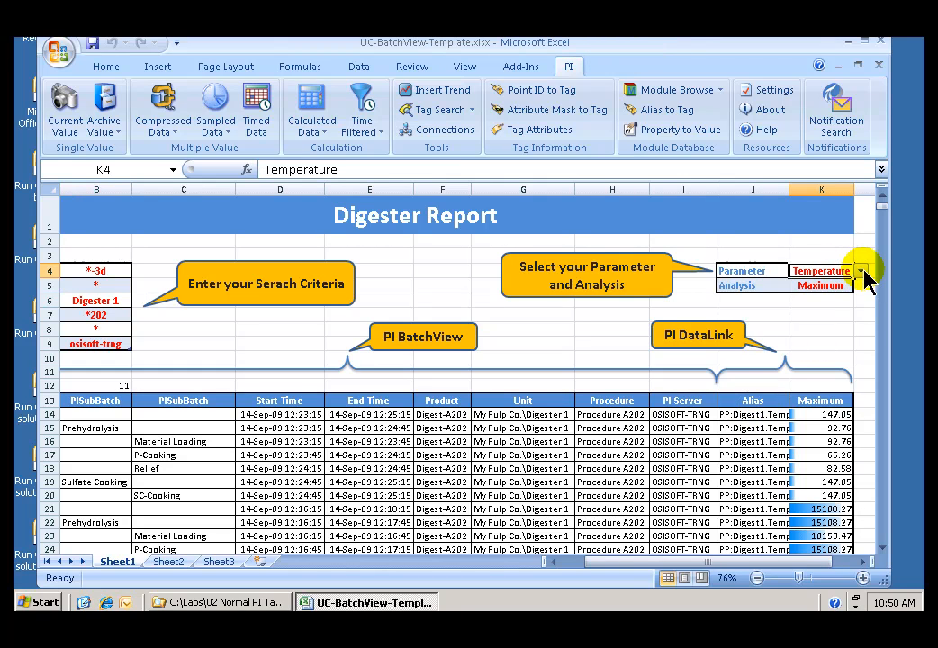
pyautogui.click(861, 270)
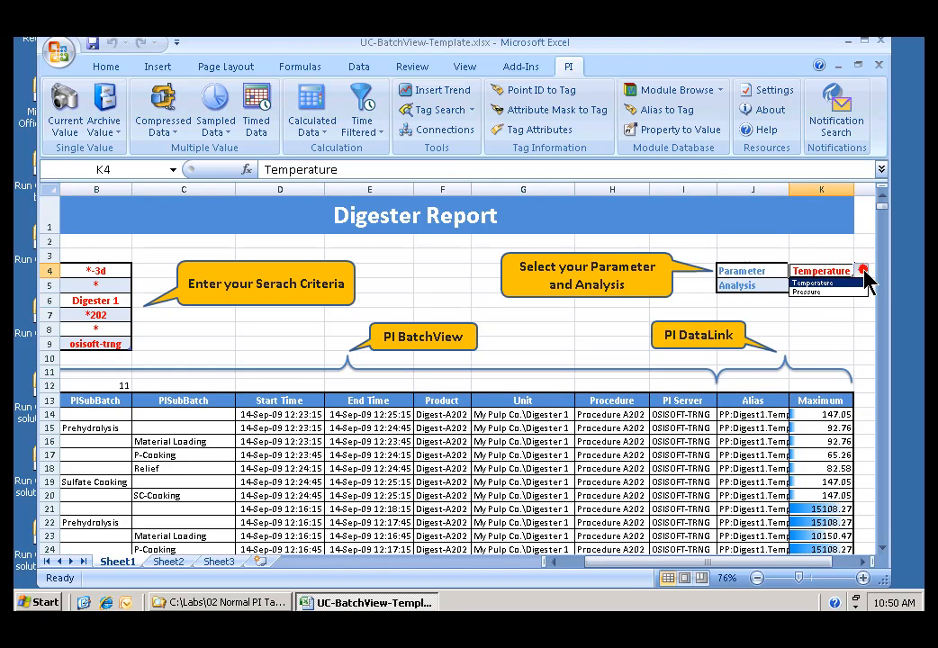
pyautogui.click(819, 294)
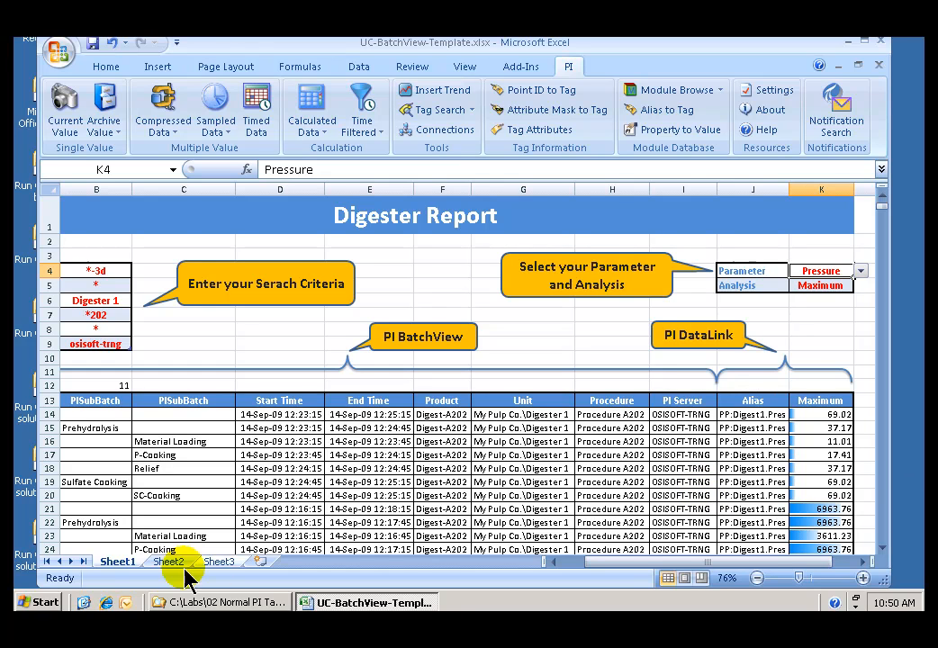
# Step: Launch PI System Management Tools, restore its window from full screen and enlarge it over the Excel report
pyautogui.click(40, 602)
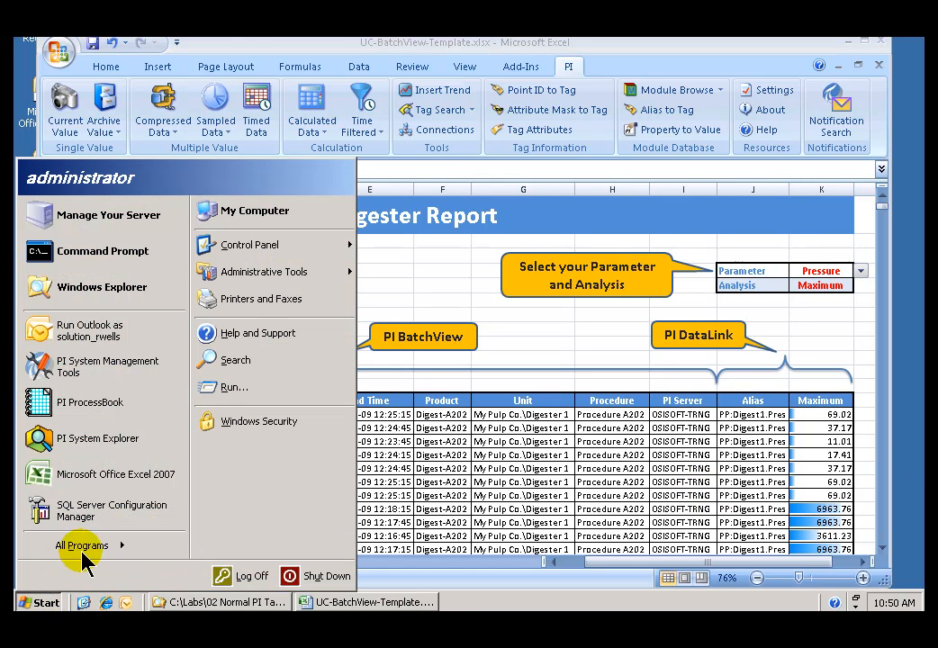
pyautogui.moveTo(88, 559)
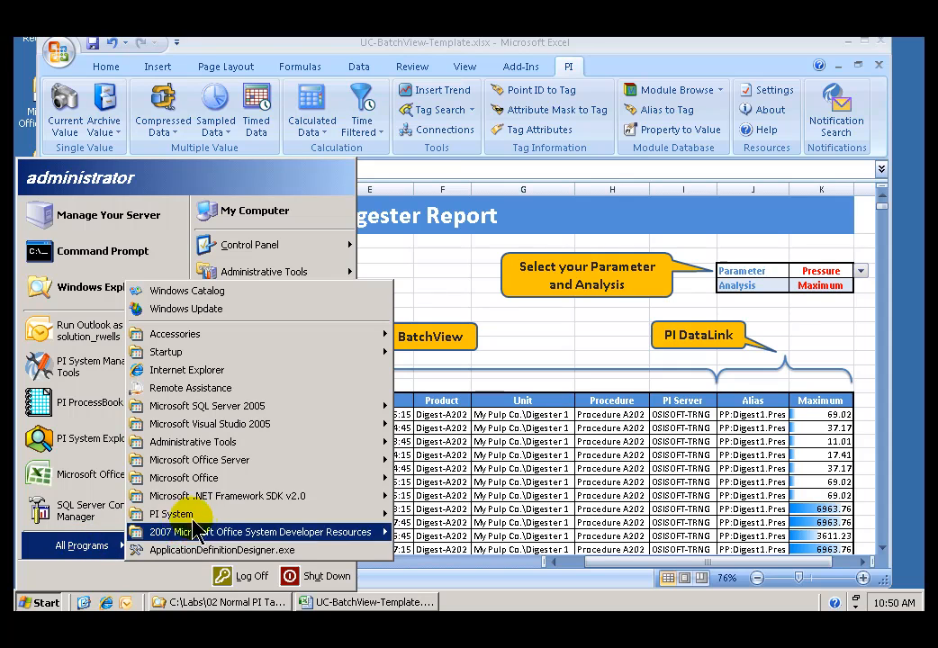
pyautogui.moveTo(211, 520)
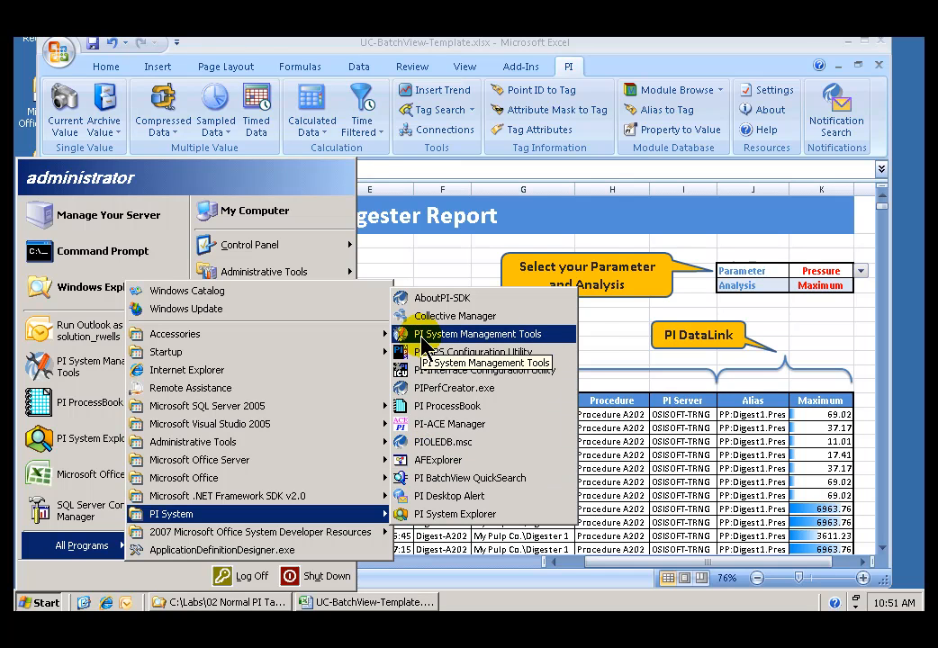
pyautogui.click(420, 335)
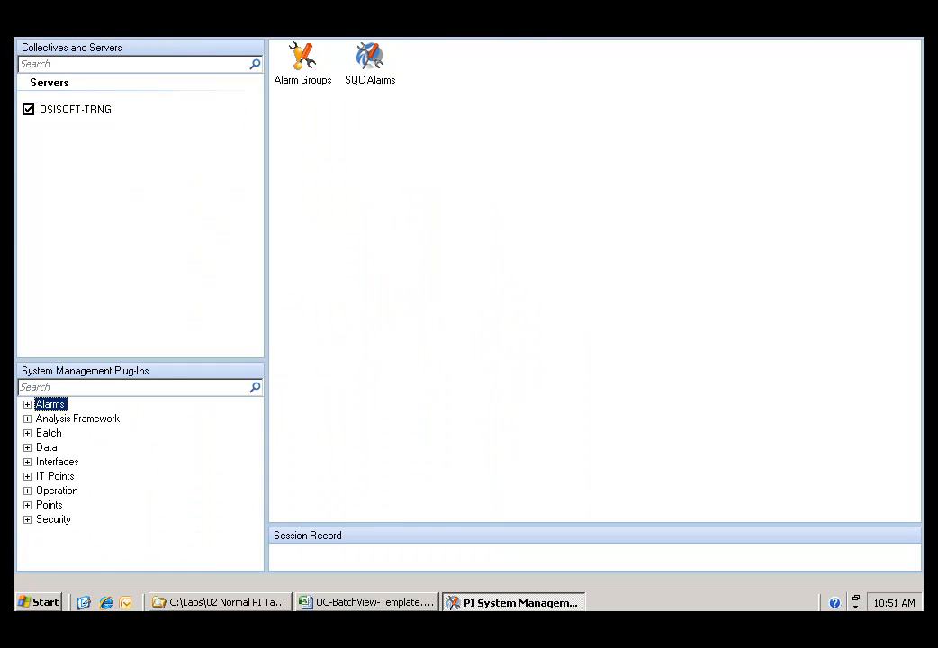
pyautogui.click(897, 18)
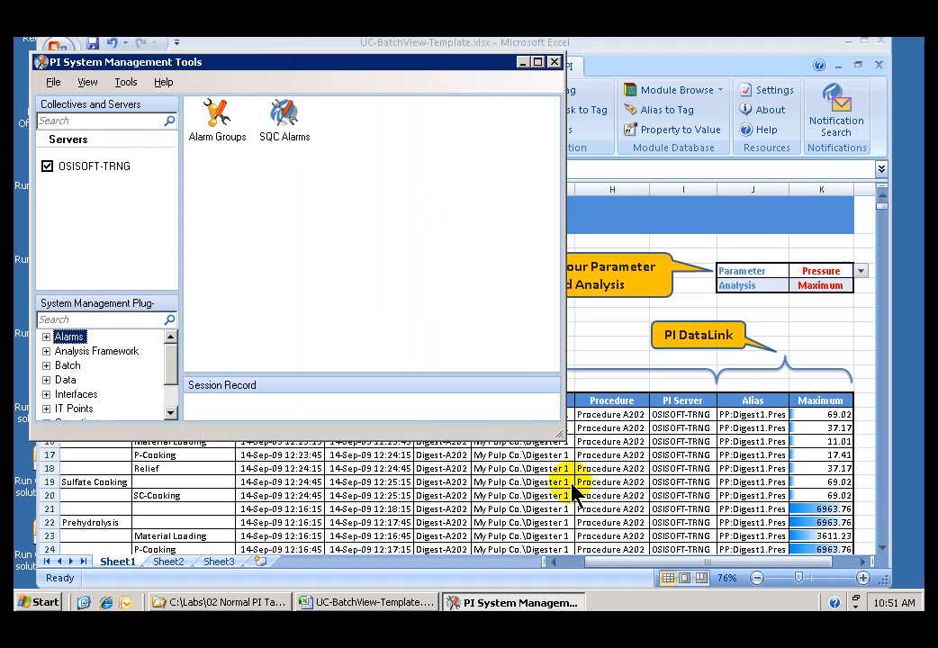
pyautogui.moveTo(560, 443); pyautogui.dragTo(749, 526)
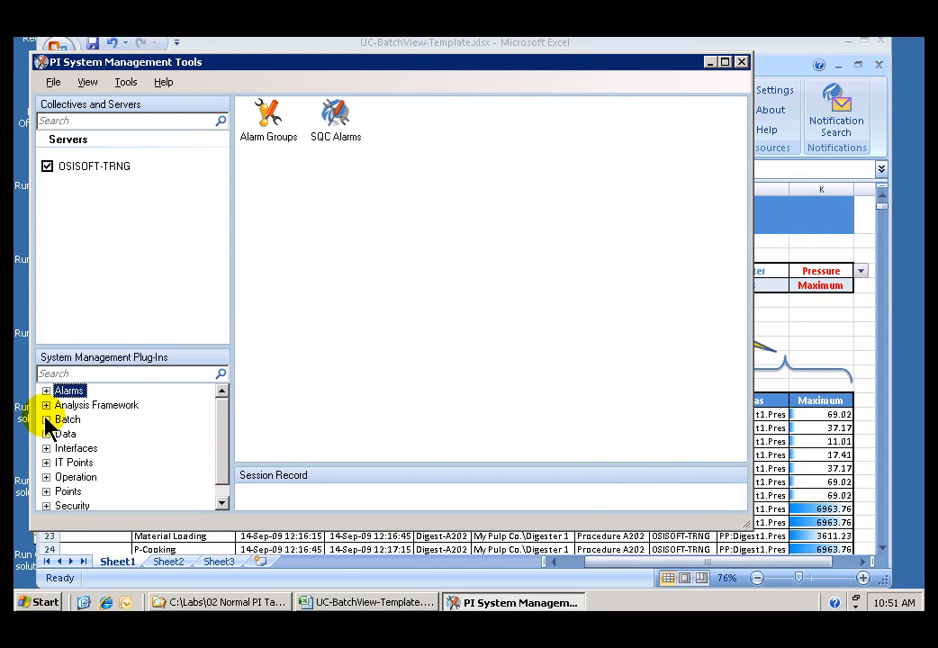
# Step: Open the Module Database under Operation and expand the OSISOFT-TRNG modules down to the Learning Labs and My Pulp Co. units
pyautogui.click(45, 478)
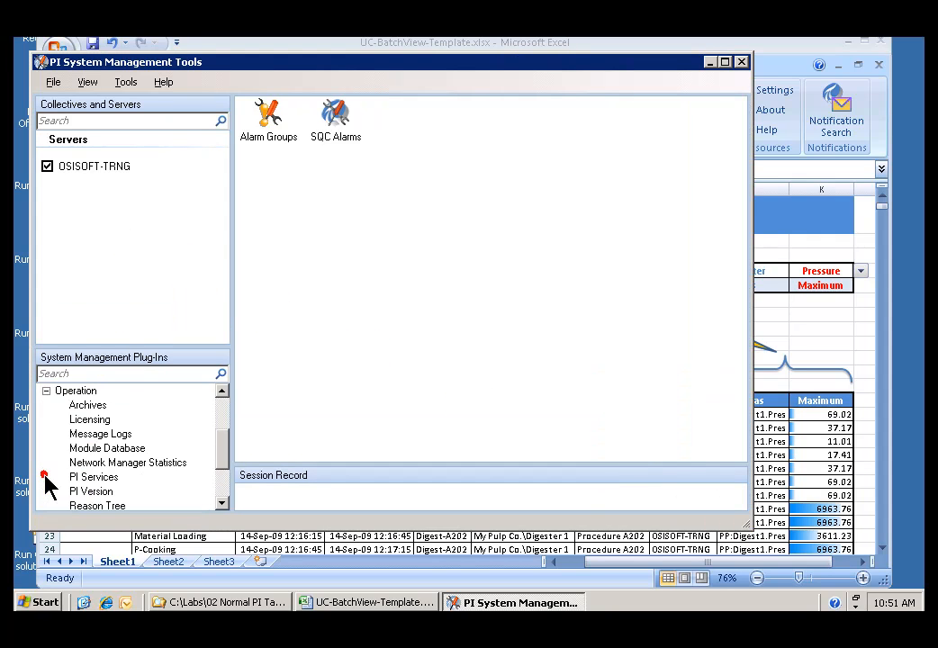
pyautogui.click(94, 447)
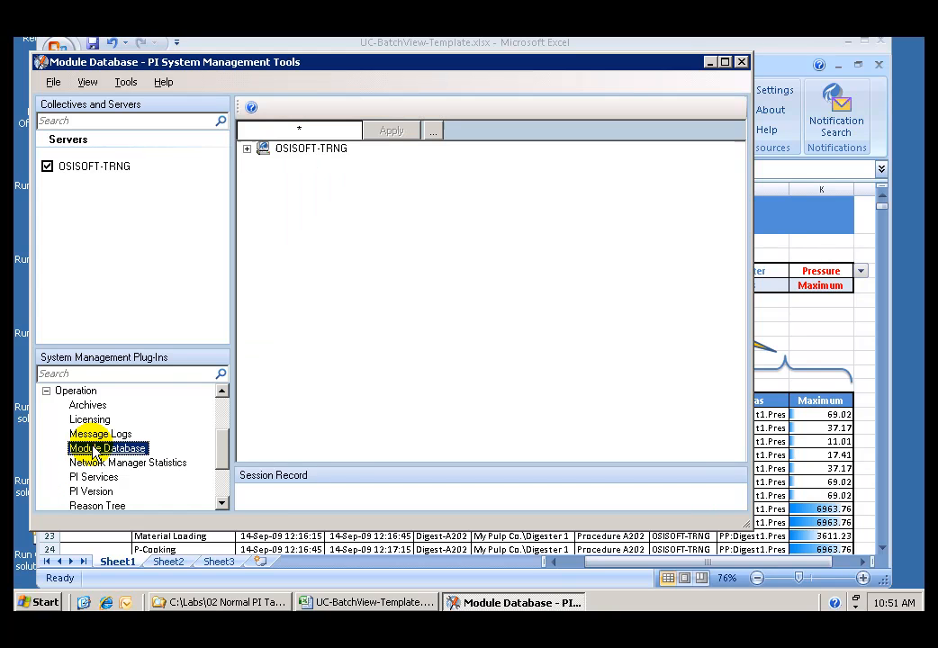
pyautogui.click(246, 148)
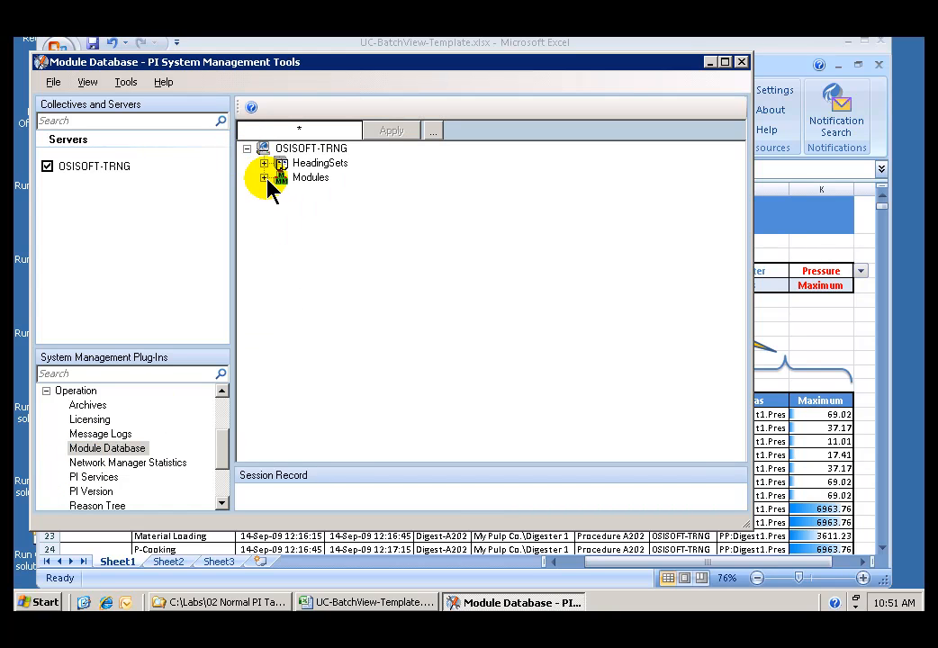
pyautogui.click(263, 178)
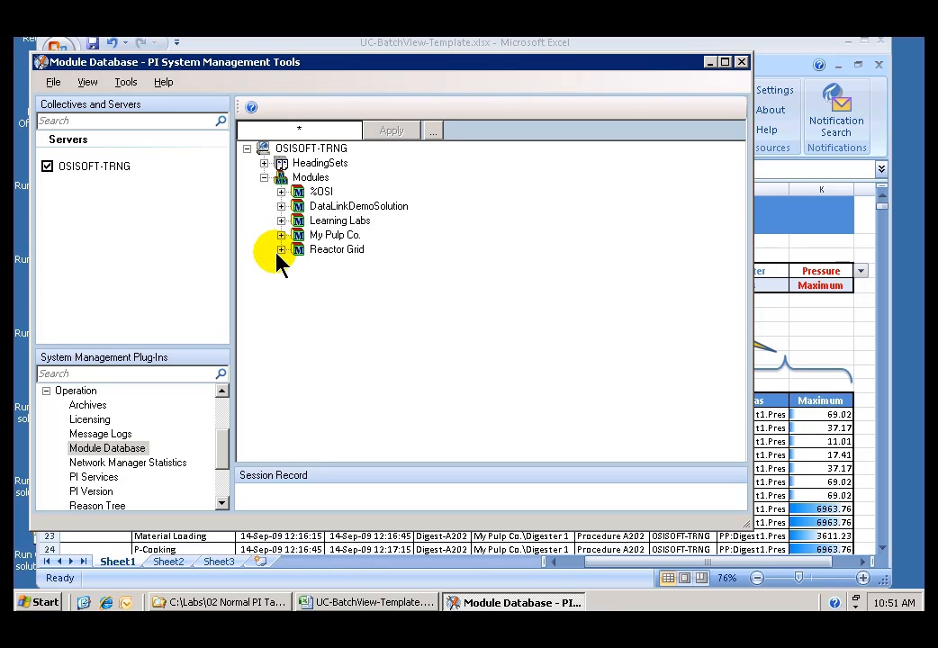
pyautogui.click(282, 222)
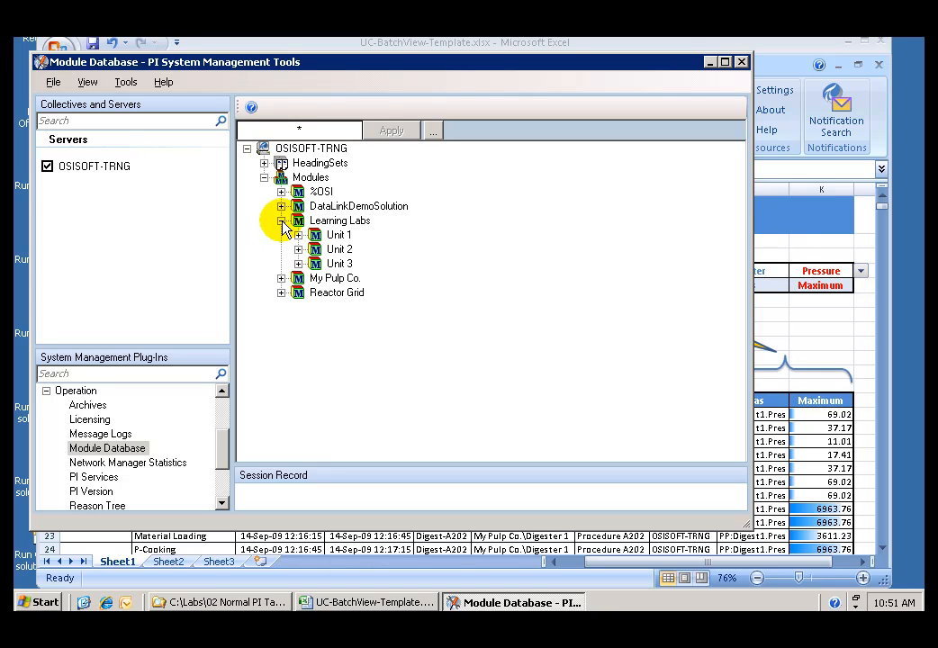
pyautogui.click(282, 278)
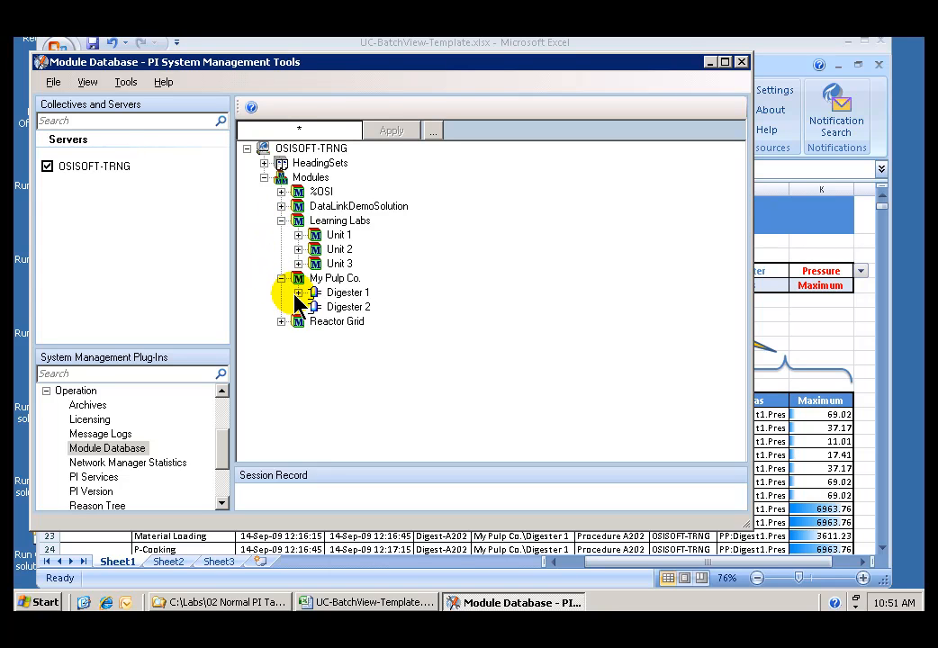
# Step: View the attributes of the Pressure alias under My Pulp Co. Digester 1 without changing them
pyautogui.click(298, 292)
pyautogui.click(316, 307)
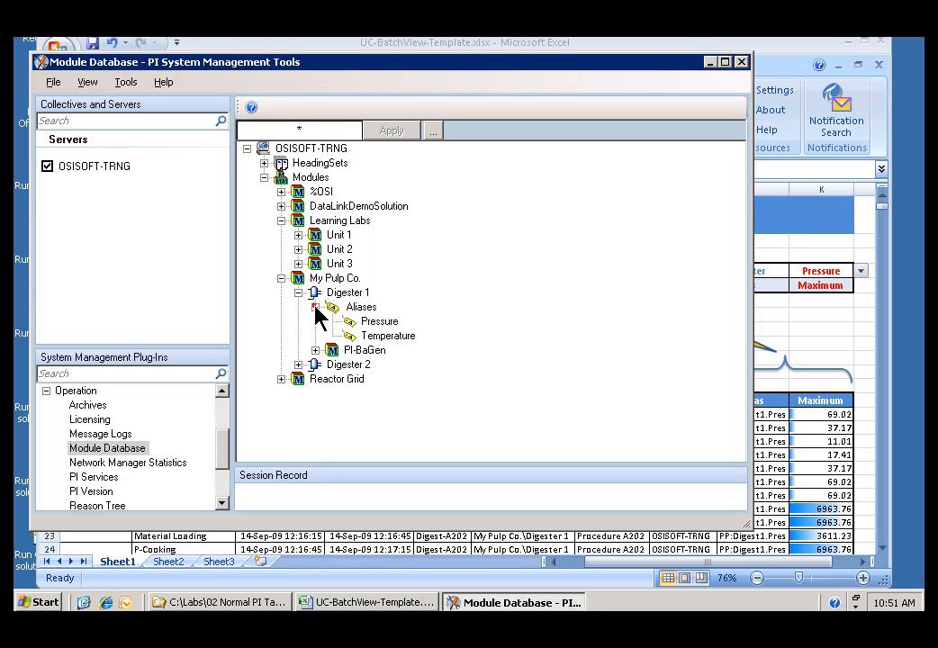
pyautogui.click(381, 322)
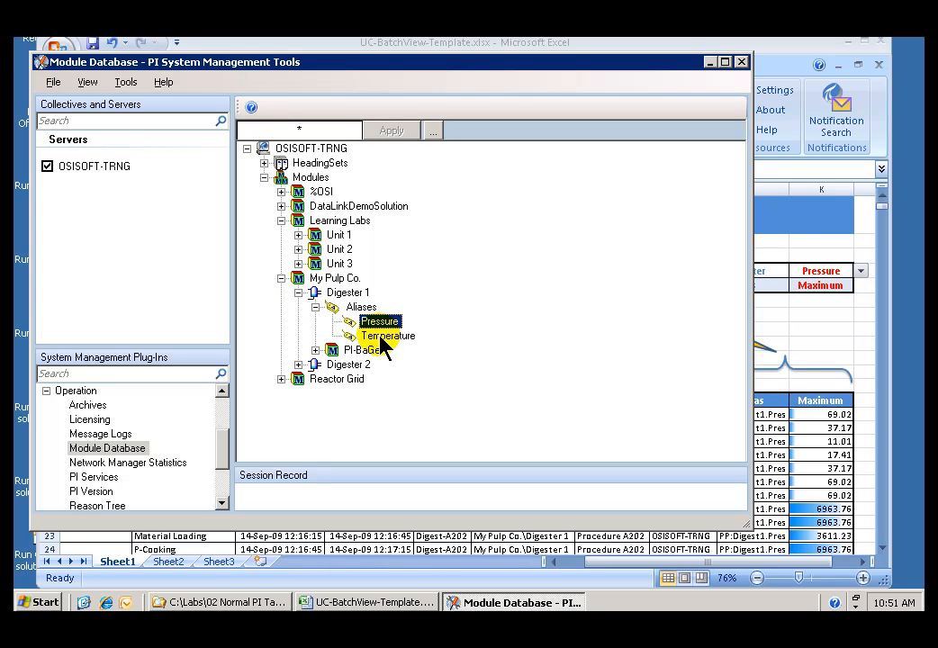
pyautogui.doubleClick(364, 323)
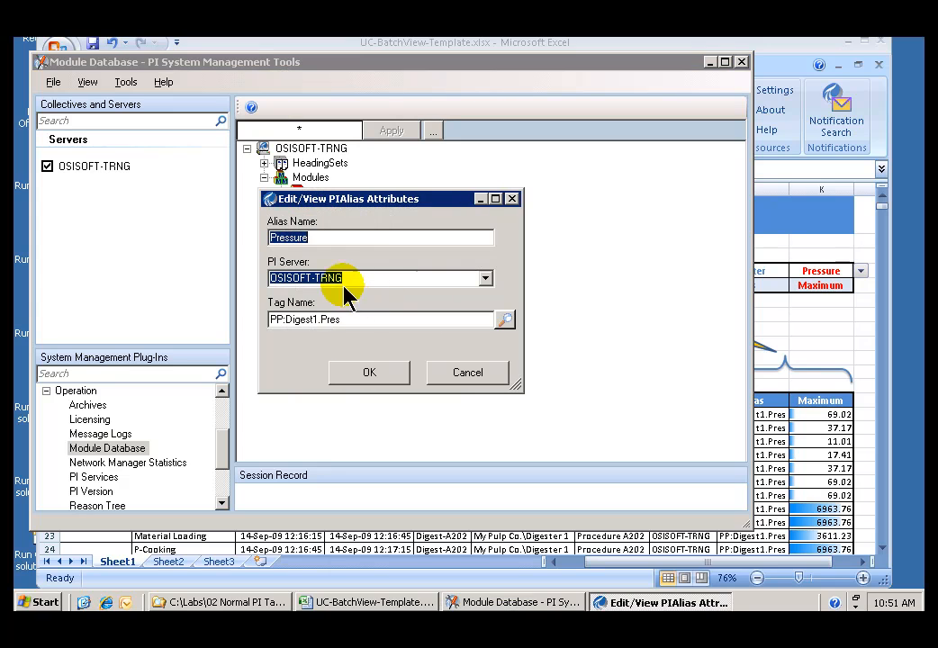
pyautogui.click(459, 372)
# Step: View the attributes of Digester 2's Pressure alias without changing them, and compare the Digester 1 and Digester 2 units
pyautogui.click(315, 351)
pyautogui.click(315, 350)
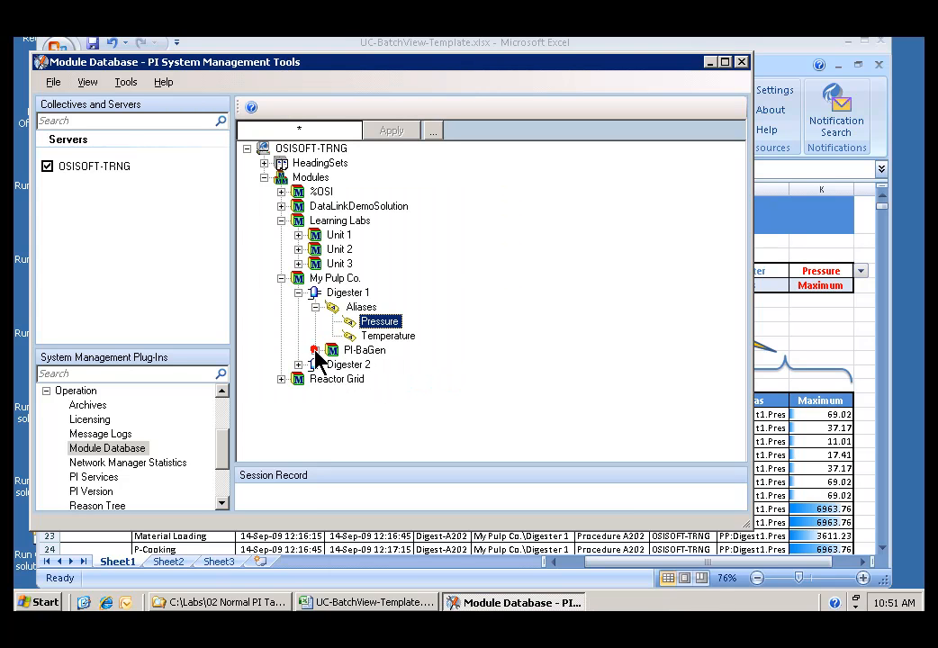
pyautogui.click(298, 364)
pyautogui.click(315, 379)
pyautogui.click(378, 393)
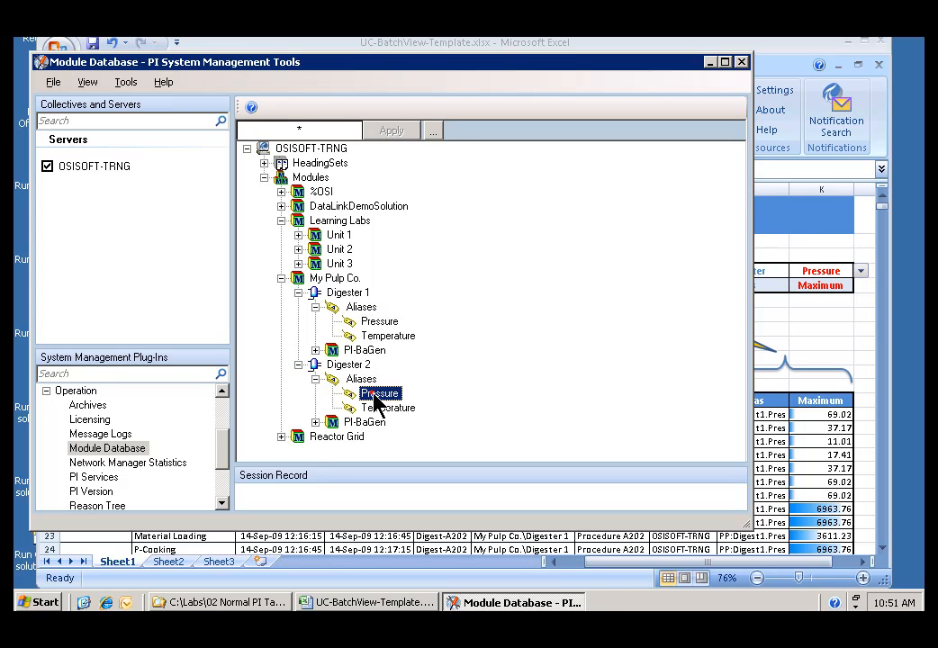
pyautogui.doubleClick(374, 394)
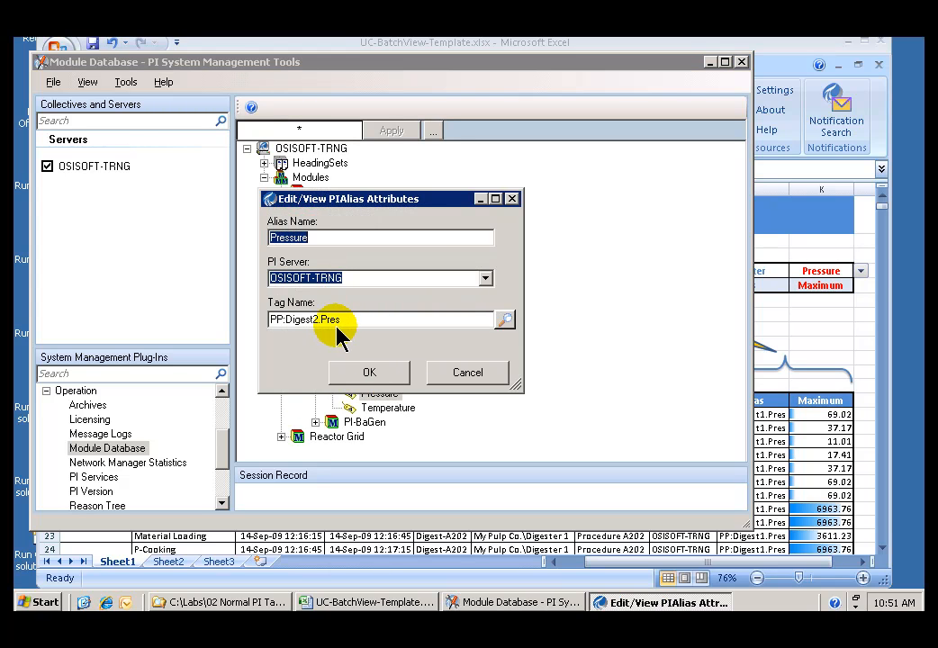
pyautogui.click(453, 373)
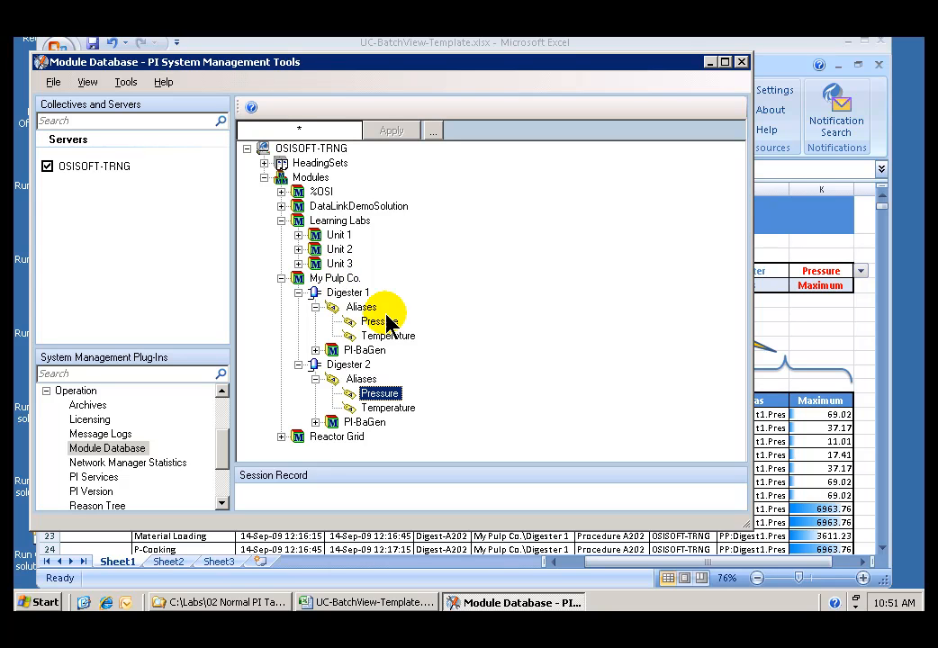
pyautogui.click(338, 293)
pyautogui.click(351, 365)
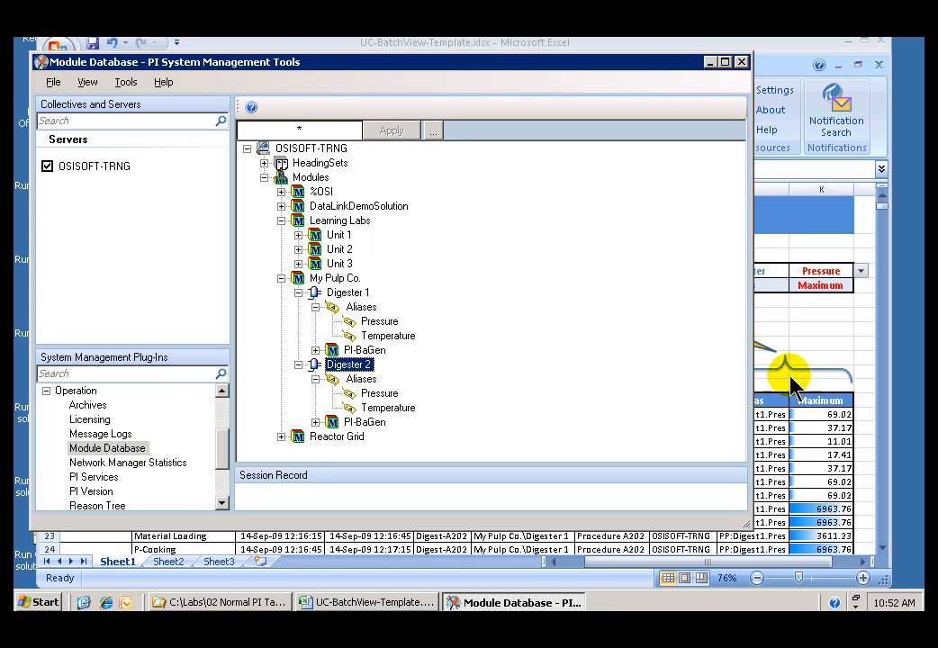
# Step: Switch back to the Excel report and set the Parameter in cell K4 to Temperature
pyautogui.click(806, 337)
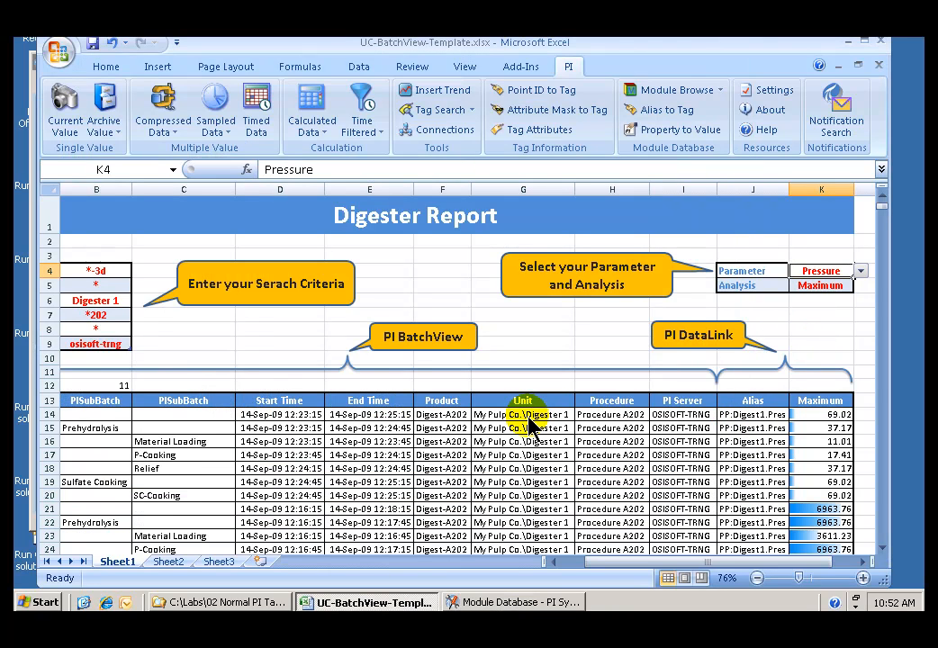
pyautogui.click(860, 271)
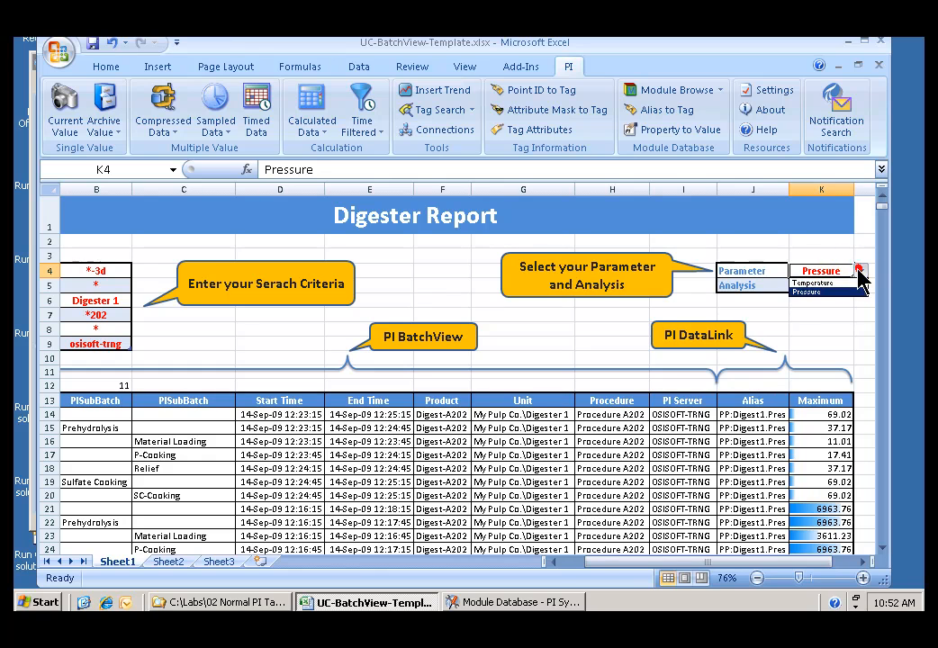
pyautogui.click(815, 283)
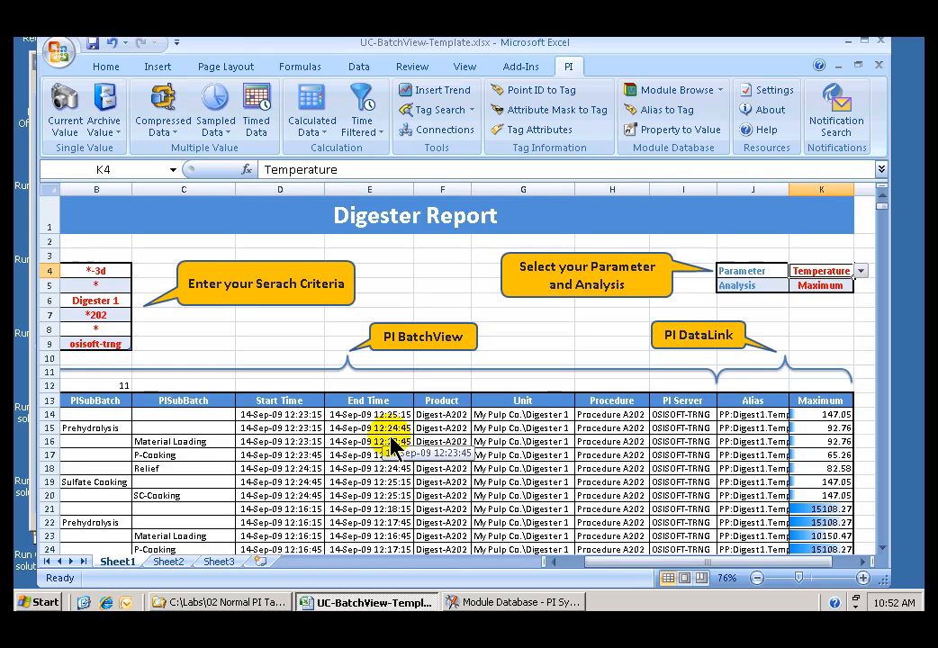
# Step: Examine the PICalcVal formula in cell K14 and the Calculation Mode options of the Calculated Data function, leaving it unapplied
pyautogui.click(822, 415)
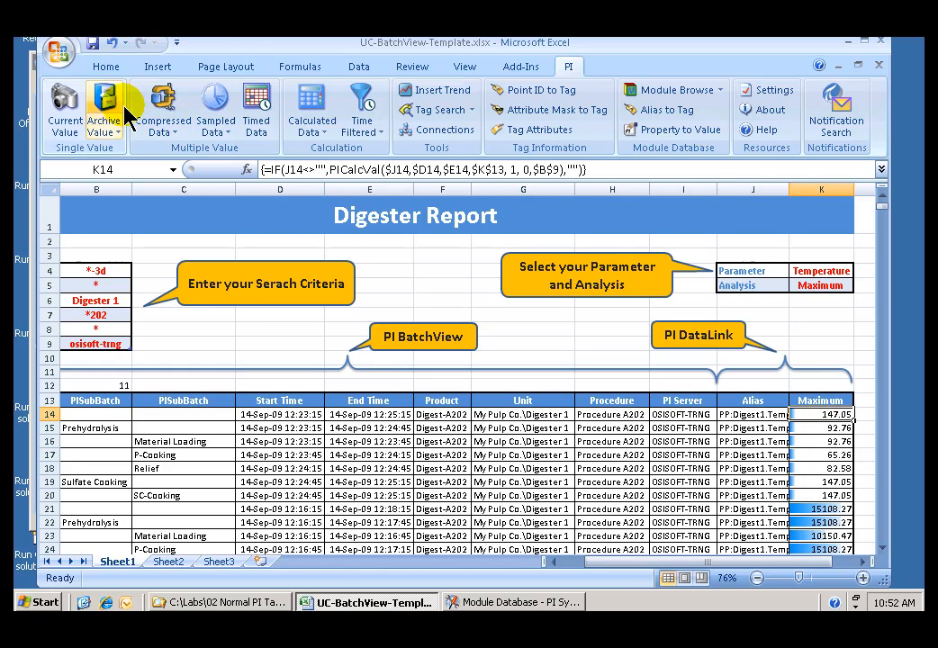
pyautogui.click(314, 106)
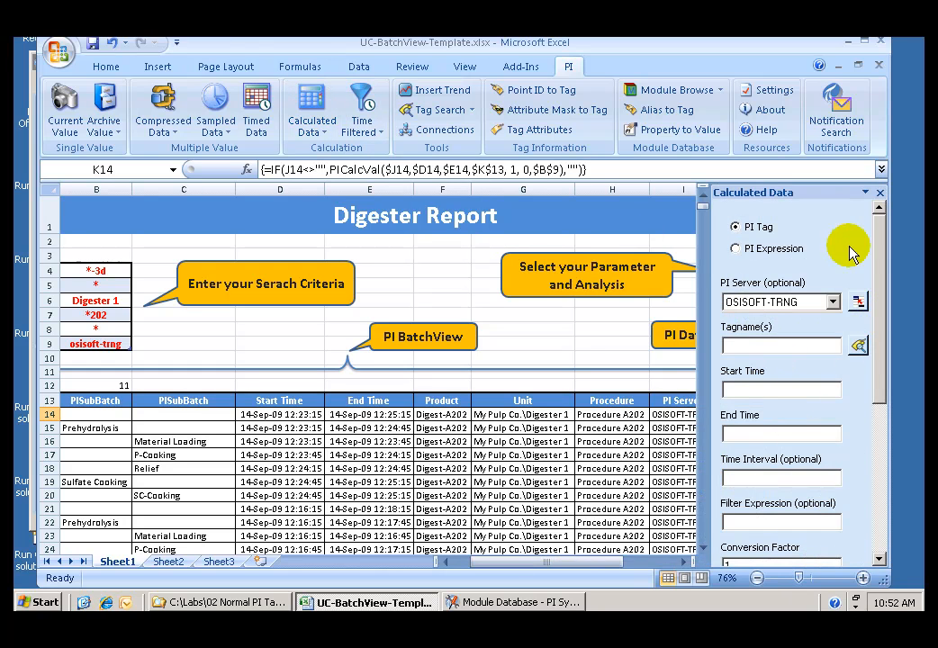
pyautogui.click(880, 522)
pyautogui.click(833, 328)
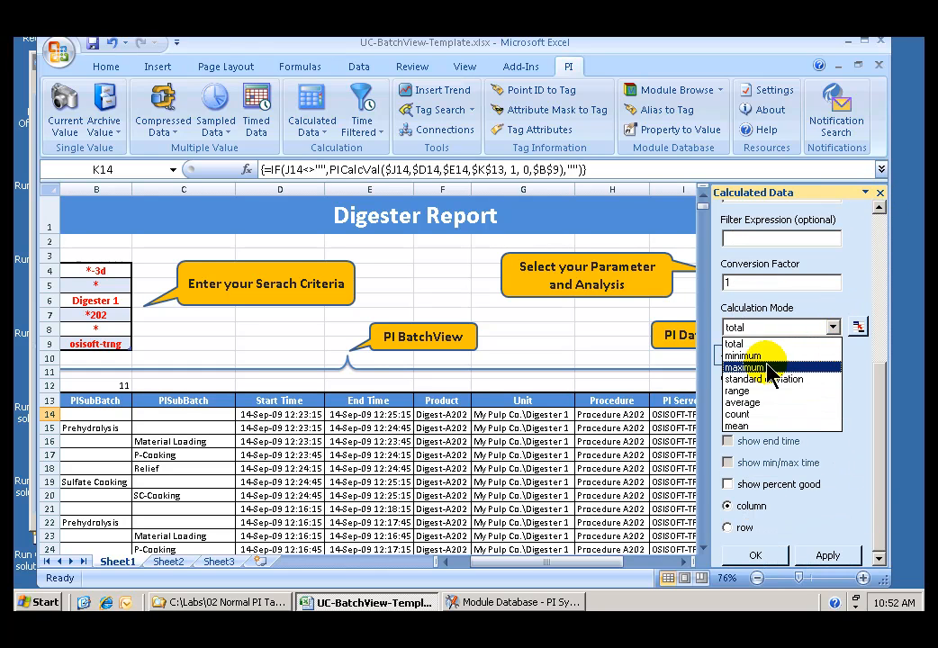
pyautogui.click(879, 193)
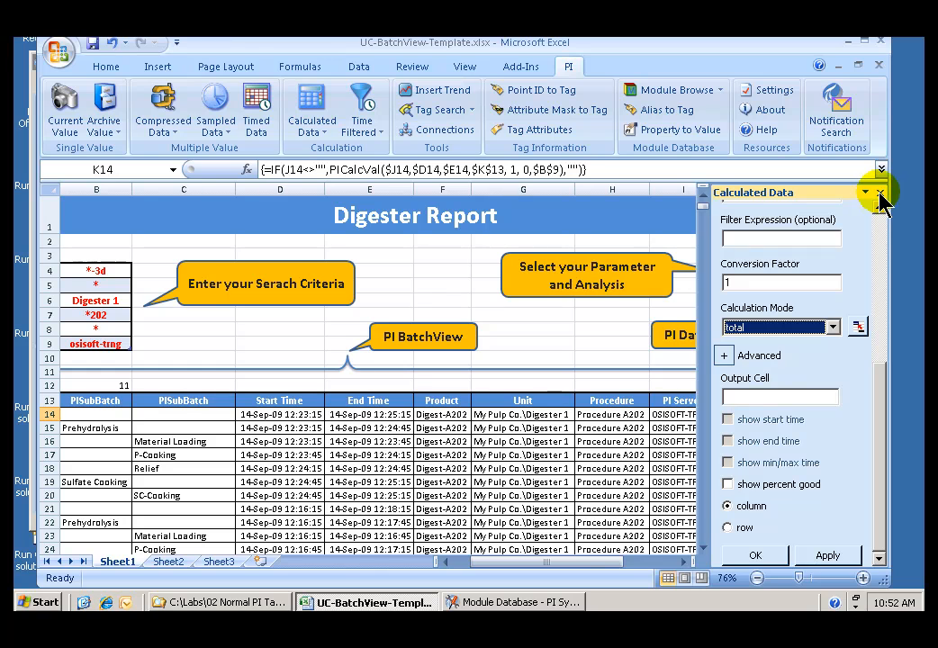
pyautogui.click(879, 194)
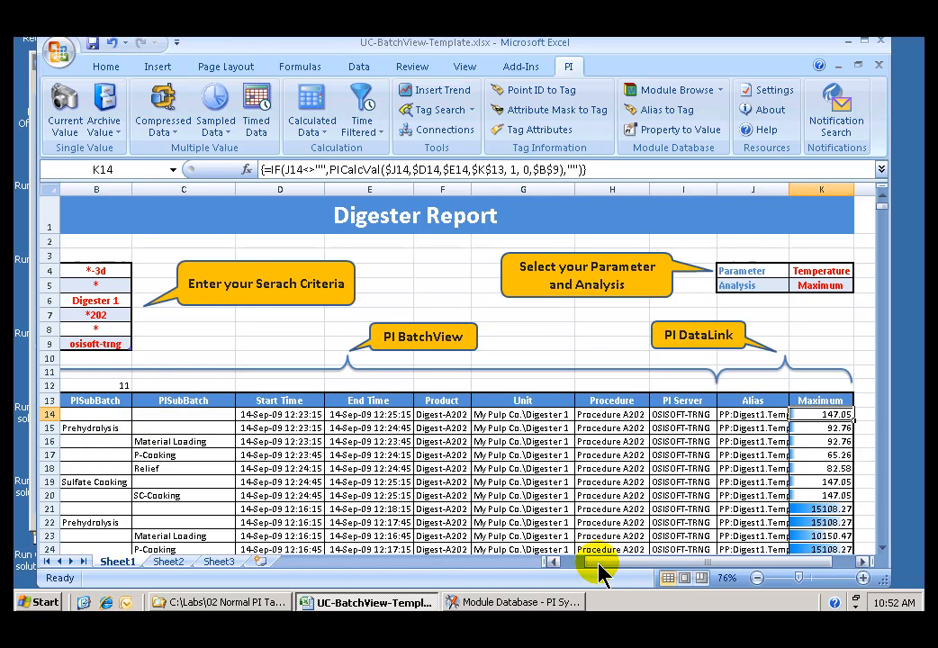
# Step: Examine the batch search formula behind the second Batch ID in cell A21
pyautogui.click(566, 562)
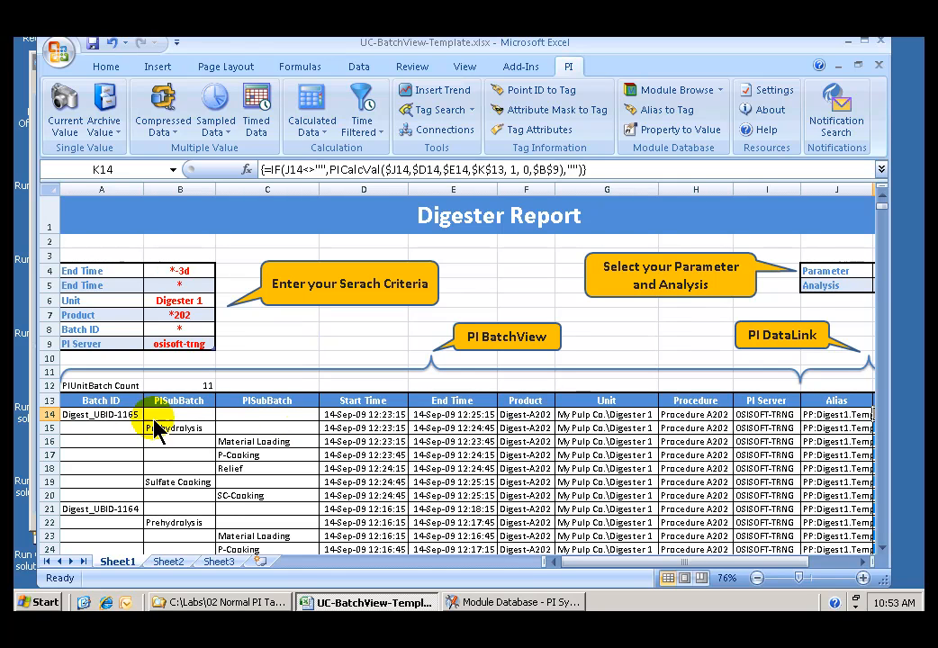
pyautogui.click(103, 508)
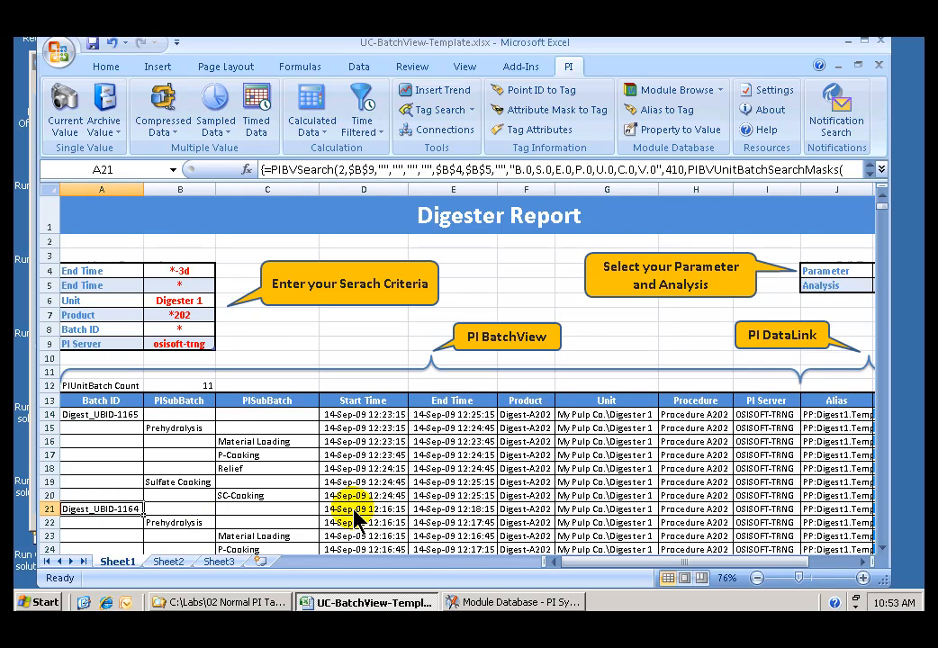
# Step: Examine the batch search formula in cell E21 and the PIAliasToTag formula in cell J21
pyautogui.click(453, 509)
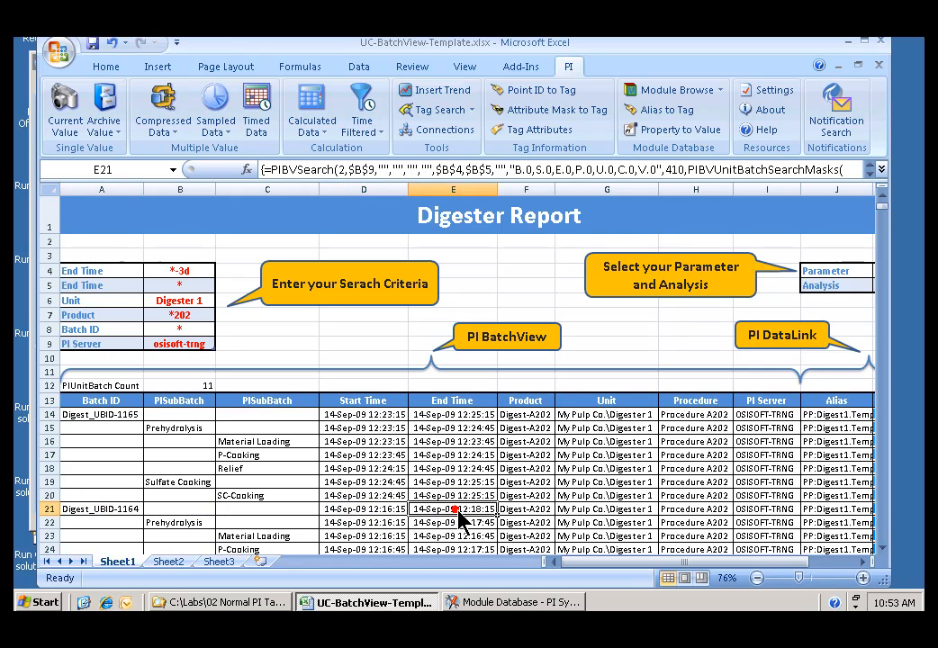
pyautogui.click(842, 511)
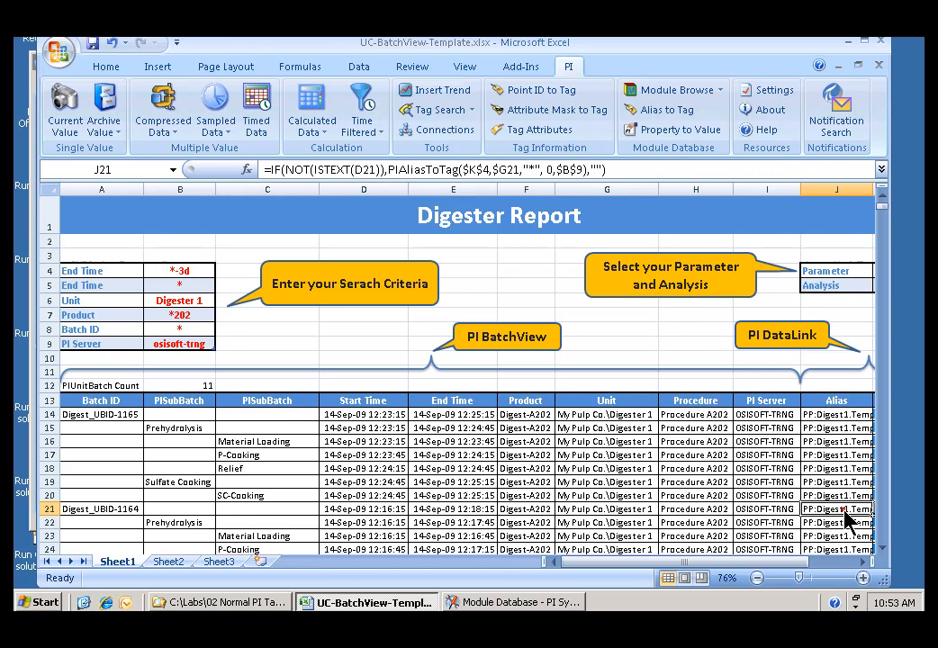
# Step: Try Minimum as the Analysis in cell K5, and settle on Average
pyautogui.click(862, 567)
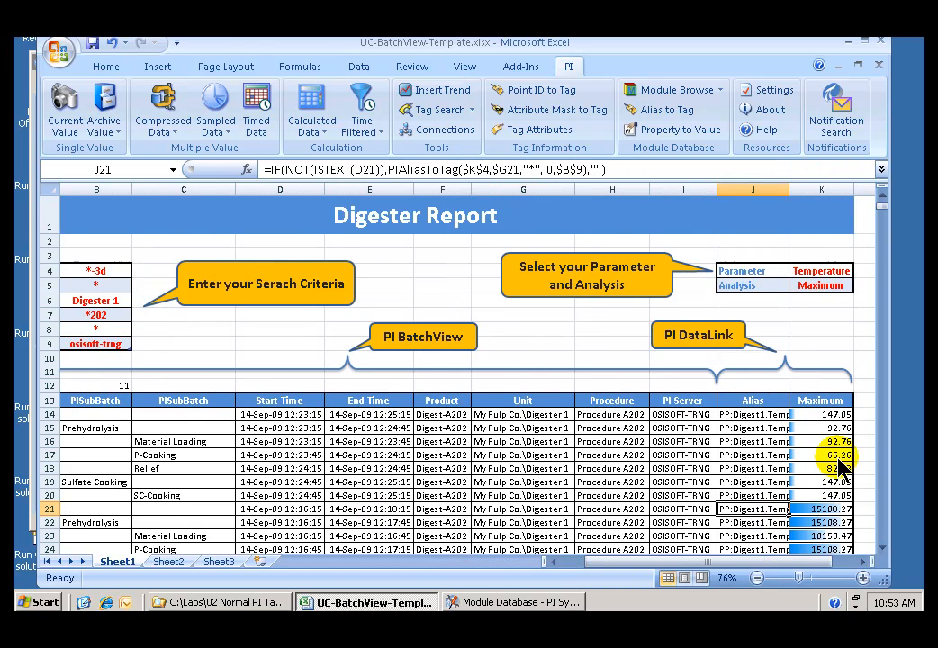
pyautogui.click(846, 287)
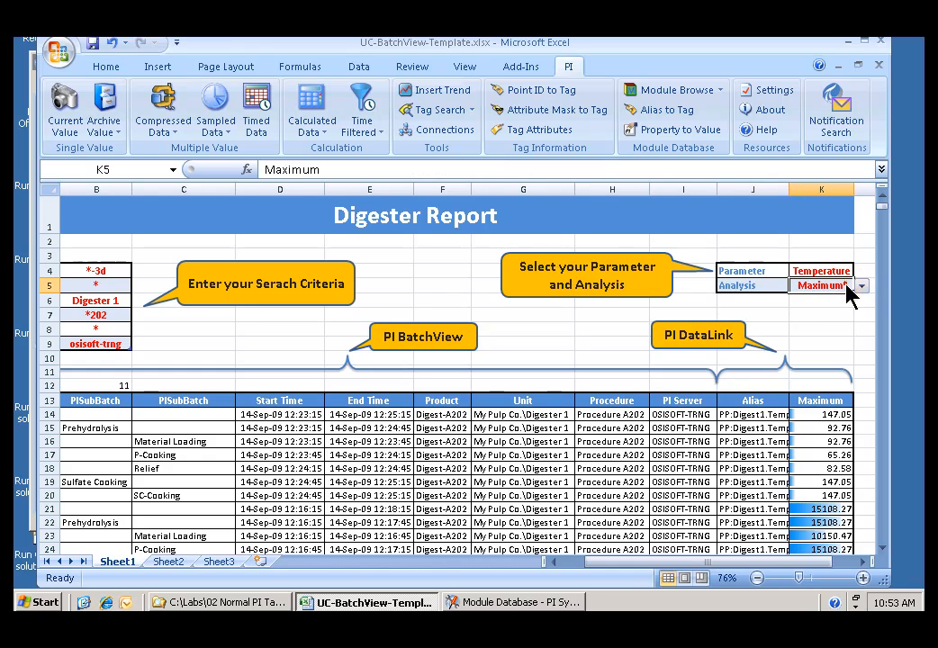
pyautogui.click(862, 286)
pyautogui.click(806, 307)
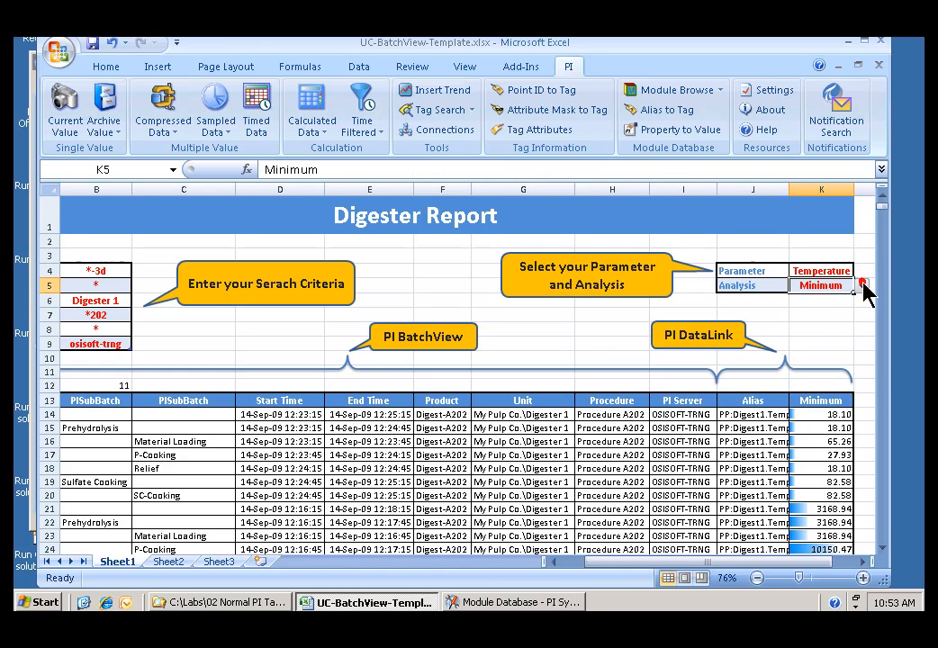
pyautogui.click(861, 286)
pyautogui.click(806, 298)
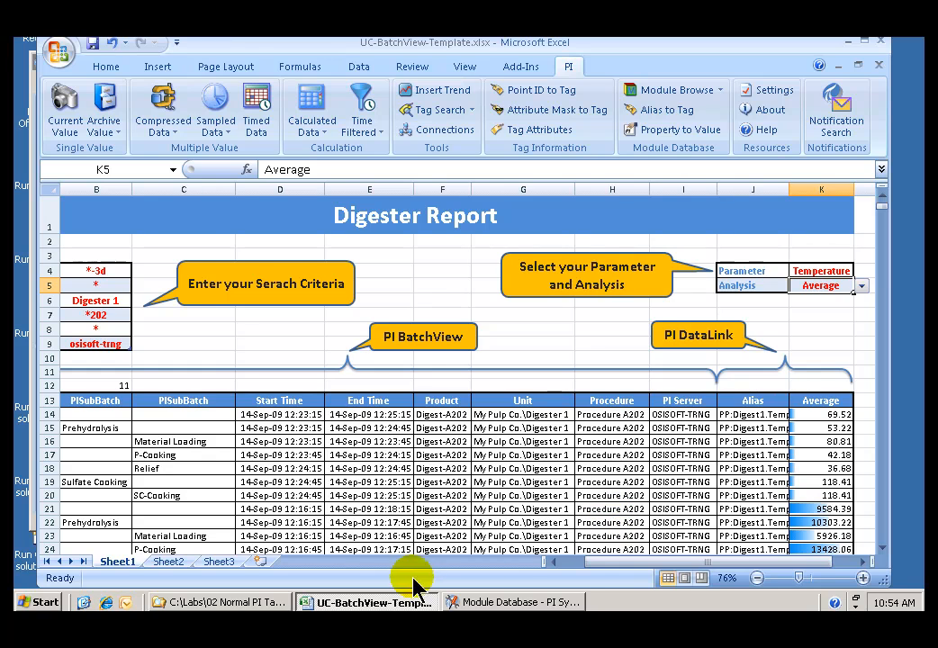
# Step: Review the search criteria in cells B4 to B8, including the Unit choices, leaving every criterion as it is
pyautogui.click(561, 563)
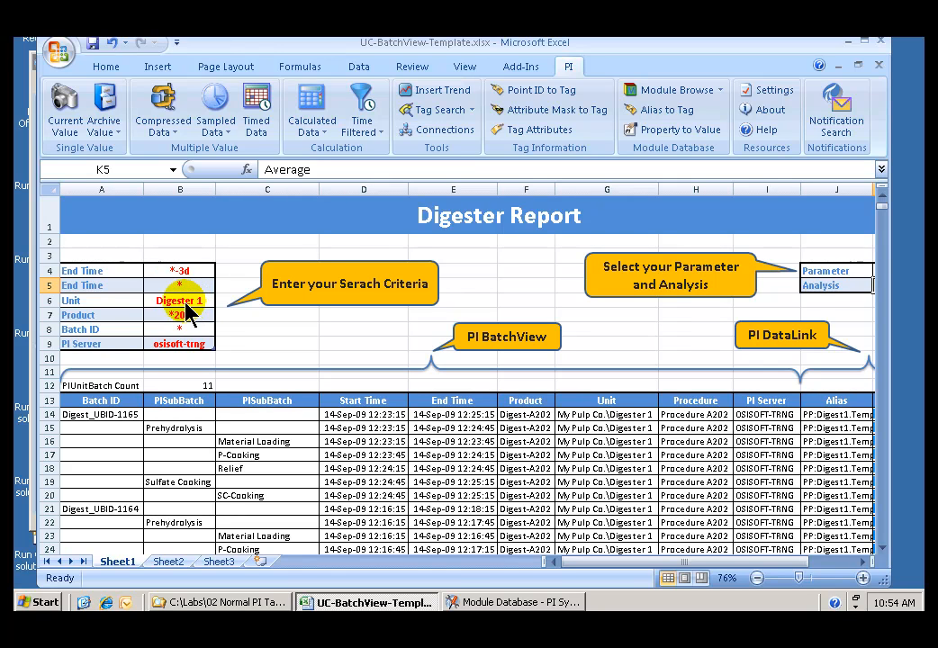
pyautogui.click(186, 302)
pyautogui.click(223, 301)
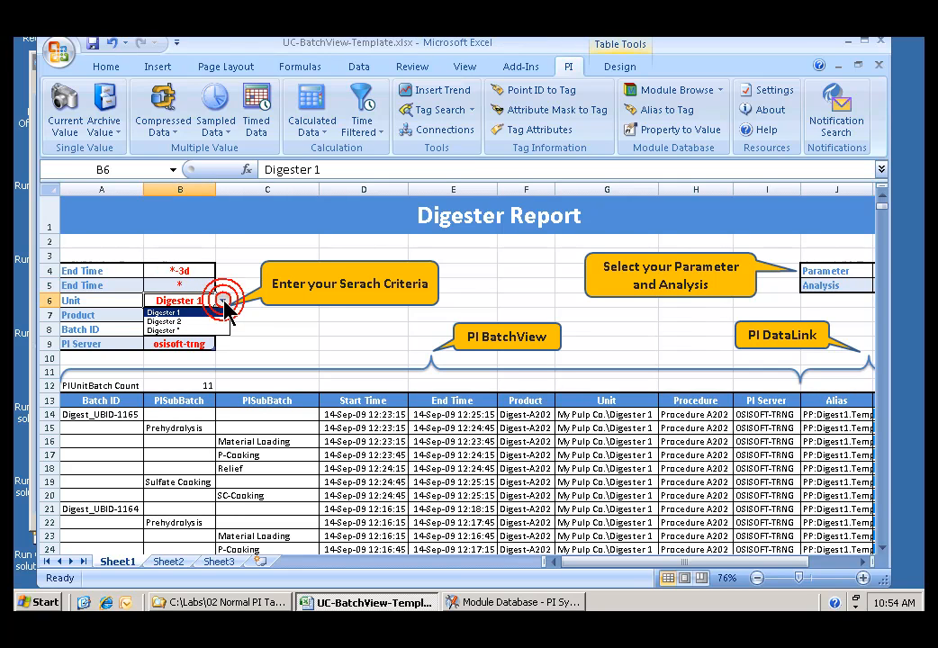
pyautogui.click(223, 302)
pyautogui.click(192, 317)
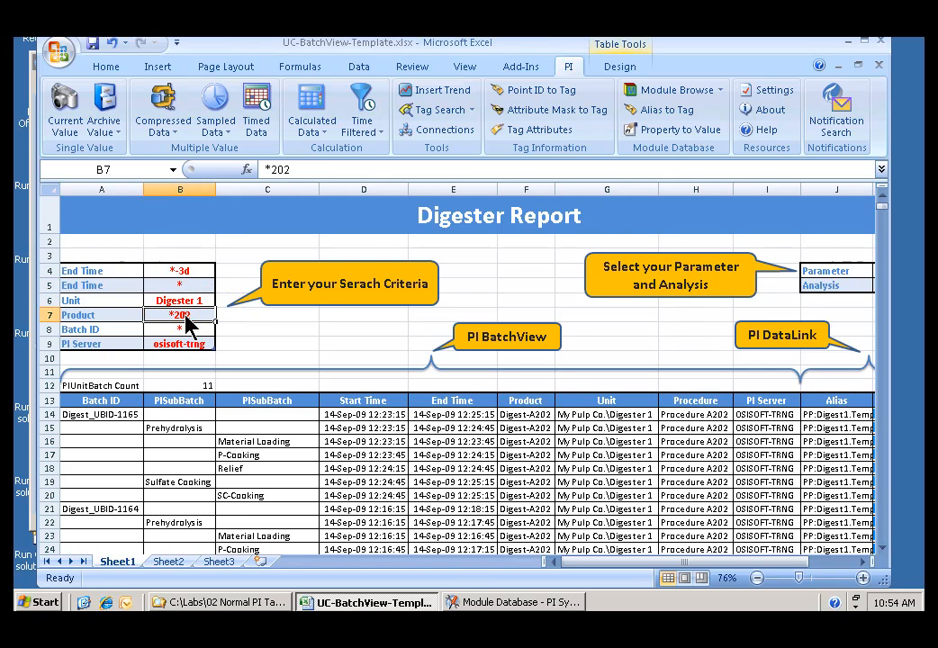
pyautogui.click(191, 330)
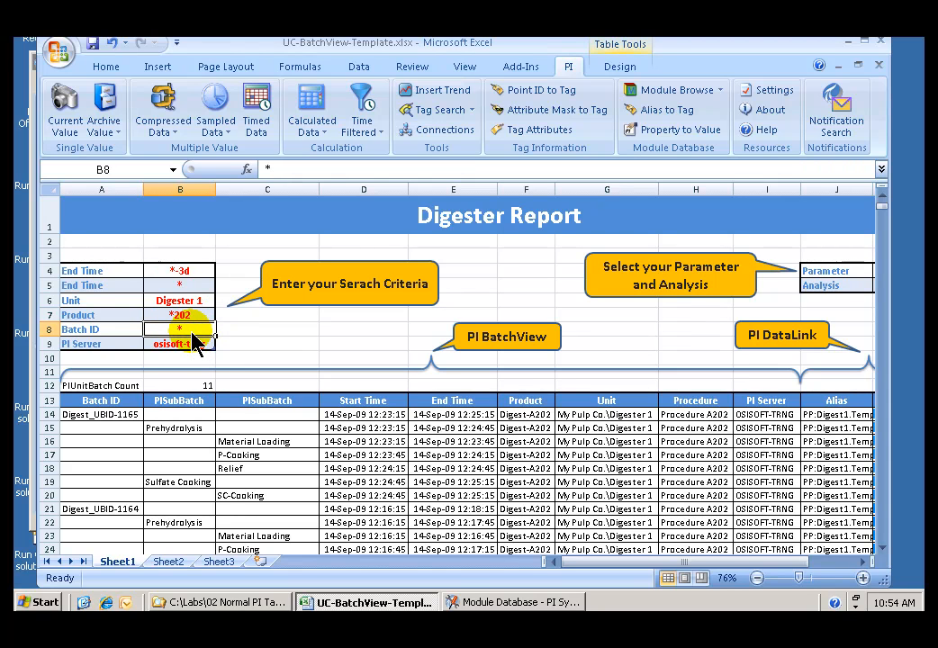
pyautogui.click(191, 270)
pyautogui.click(198, 286)
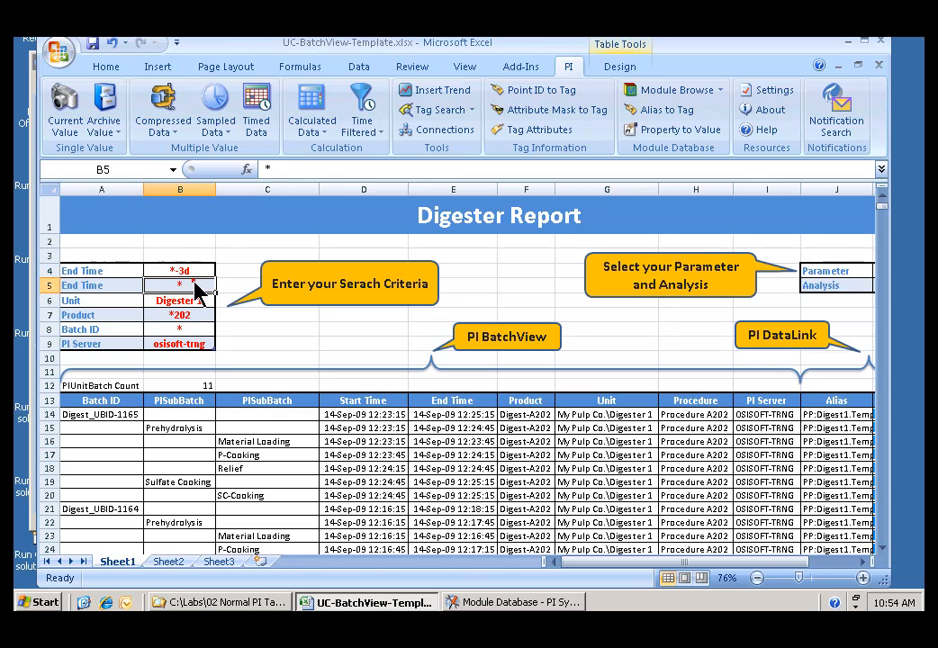
pyautogui.click(201, 273)
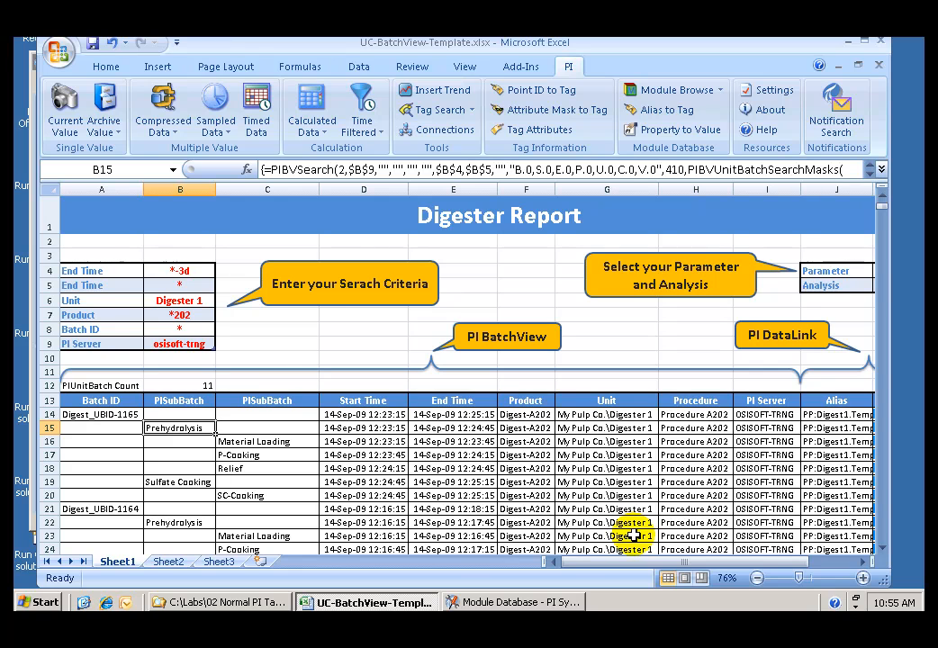
# Step: Inspect the Batch Search parameters behind cell A14 and the alternatives to the Product criterion, and leave without applying anything
pyautogui.click(83, 415)
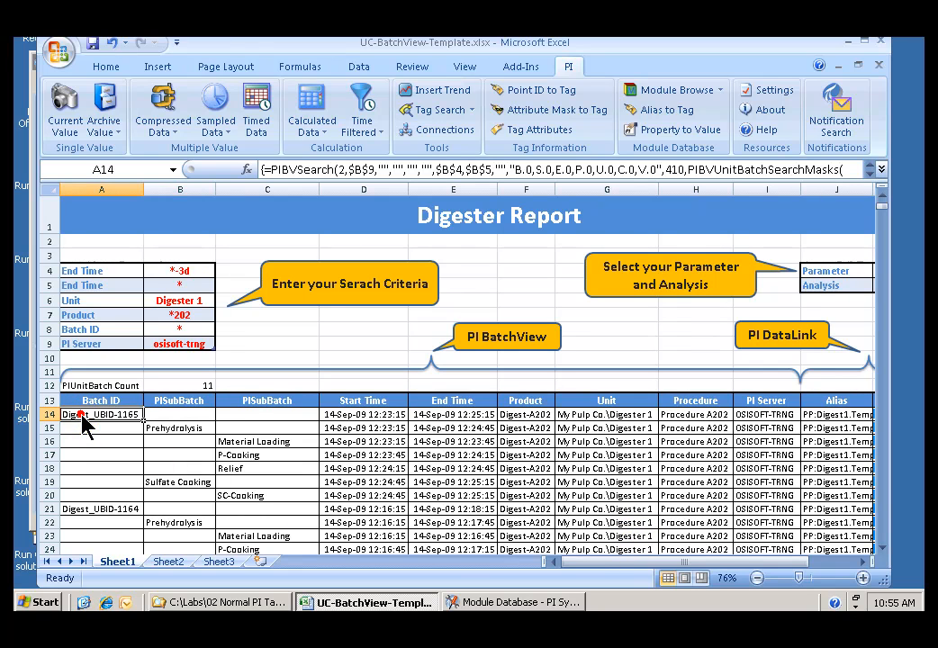
pyautogui.rightClick(87, 422)
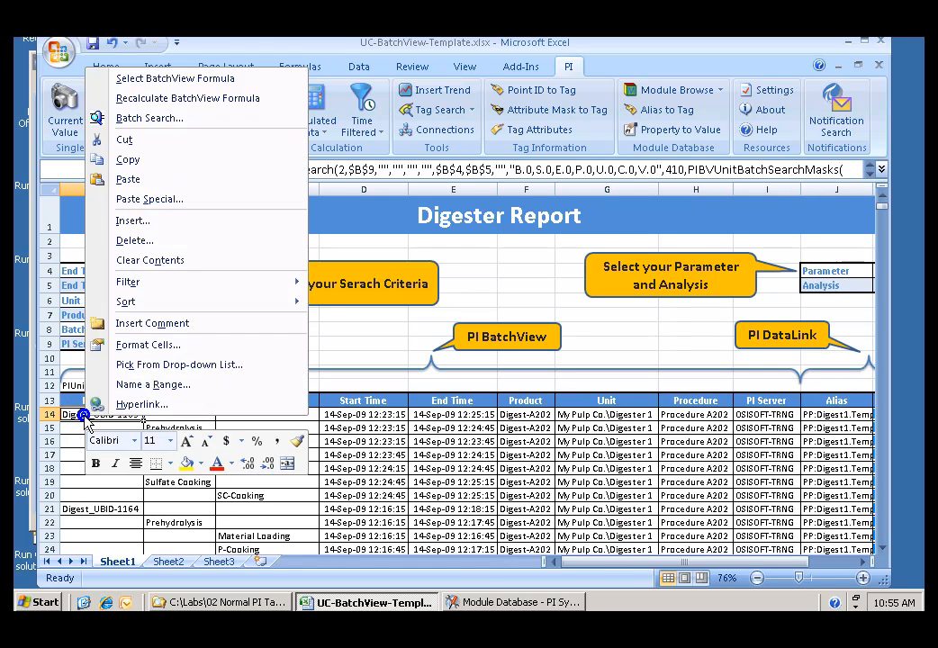
pyautogui.click(163, 118)
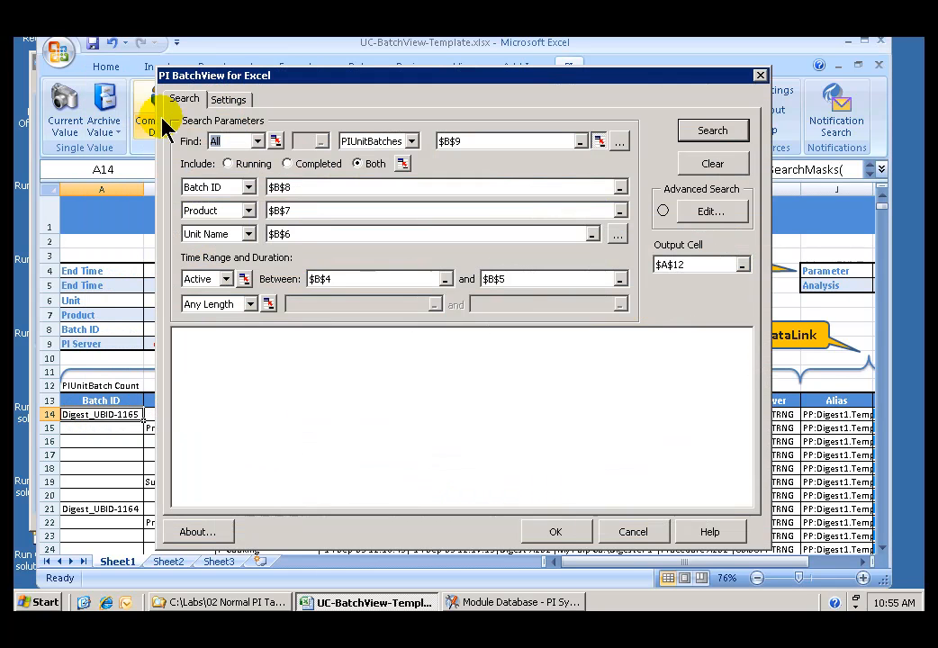
pyautogui.click(249, 210)
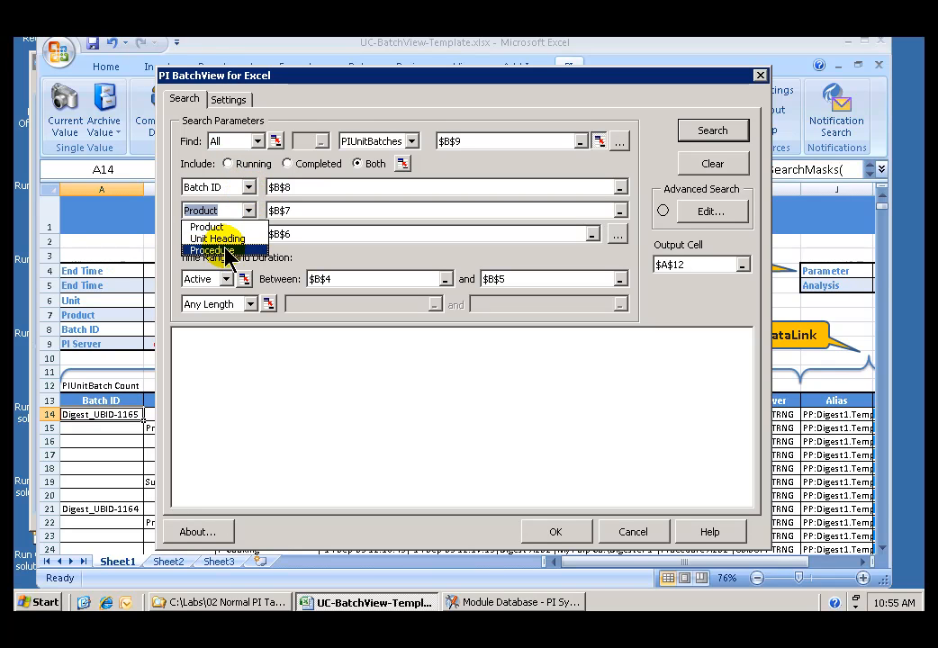
pyautogui.click(225, 207)
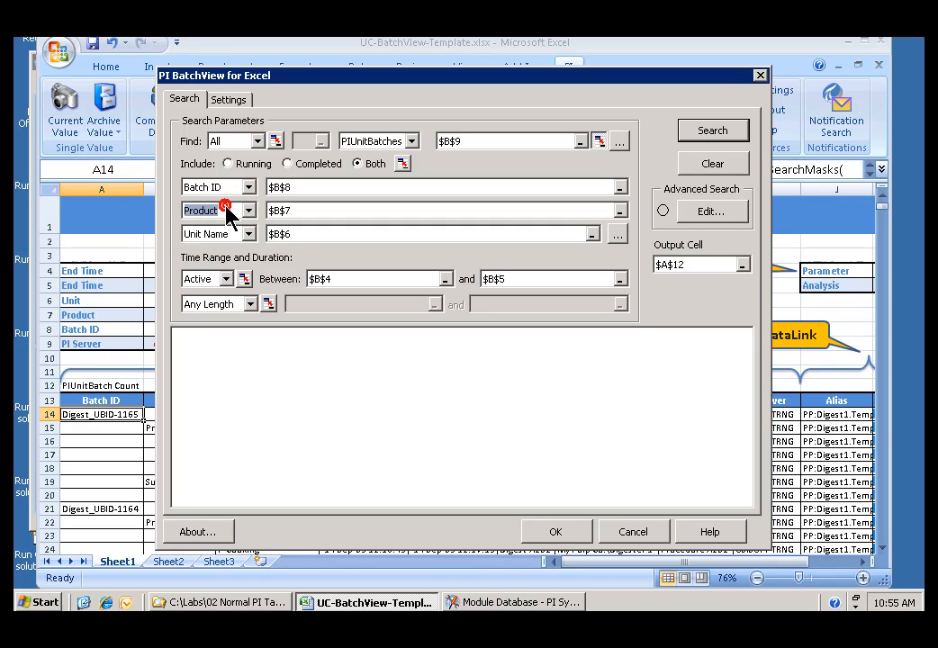
pyautogui.click(634, 533)
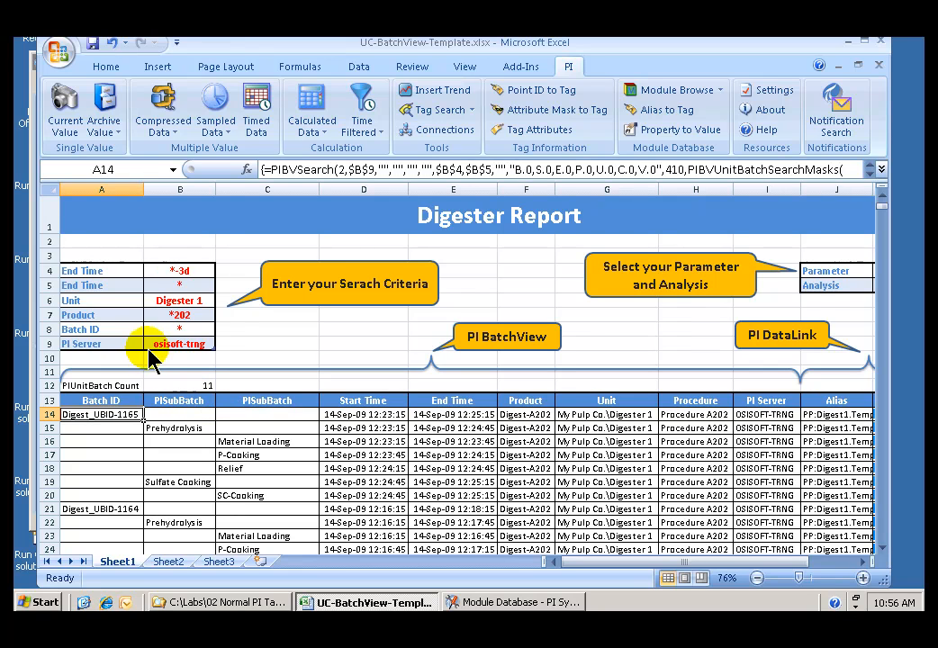
# Step: Set the Product criterion in cell B7 to *201 and the Unit in cell B6 to Digester 2
pyautogui.click(194, 315)
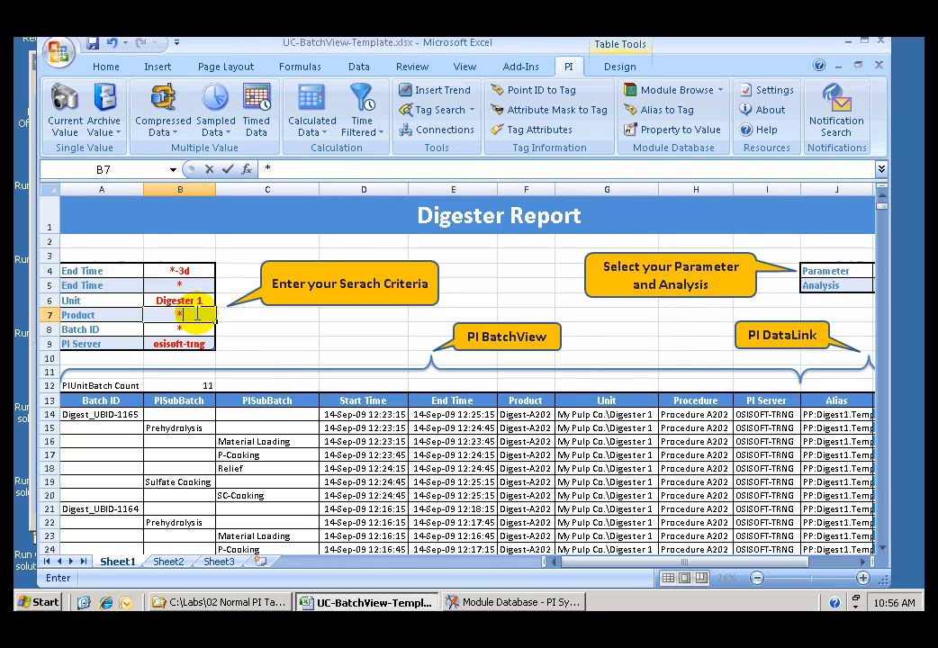
pyautogui.write('*')
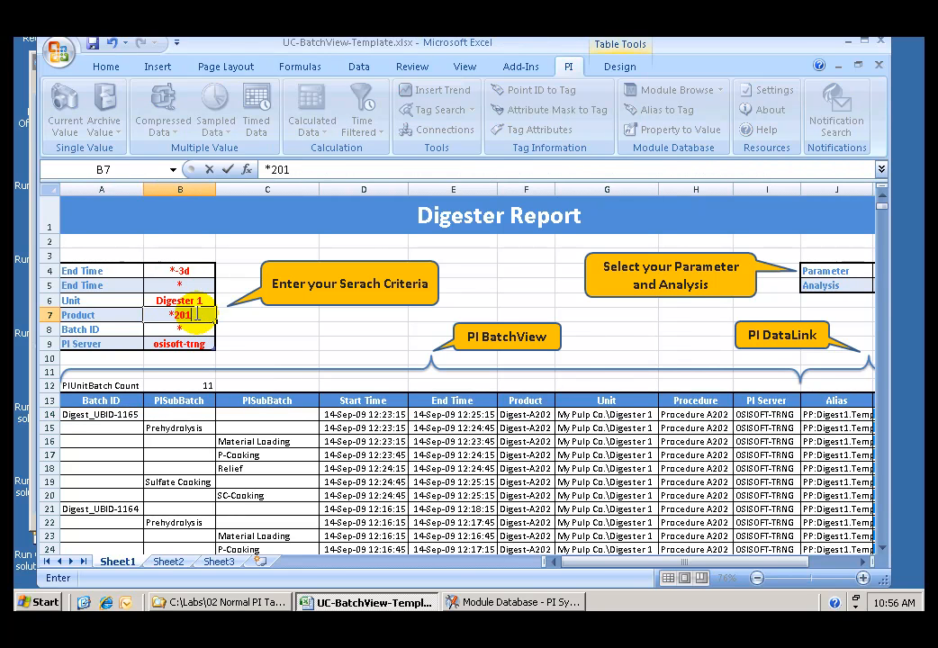
pyautogui.press('Return')
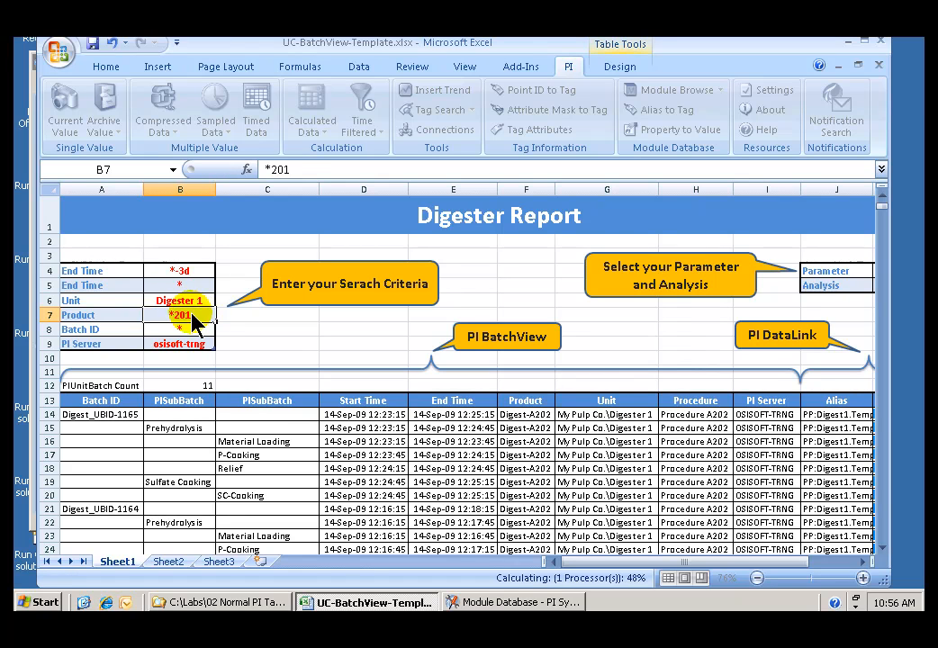
pyautogui.click(208, 300)
pyautogui.click(221, 302)
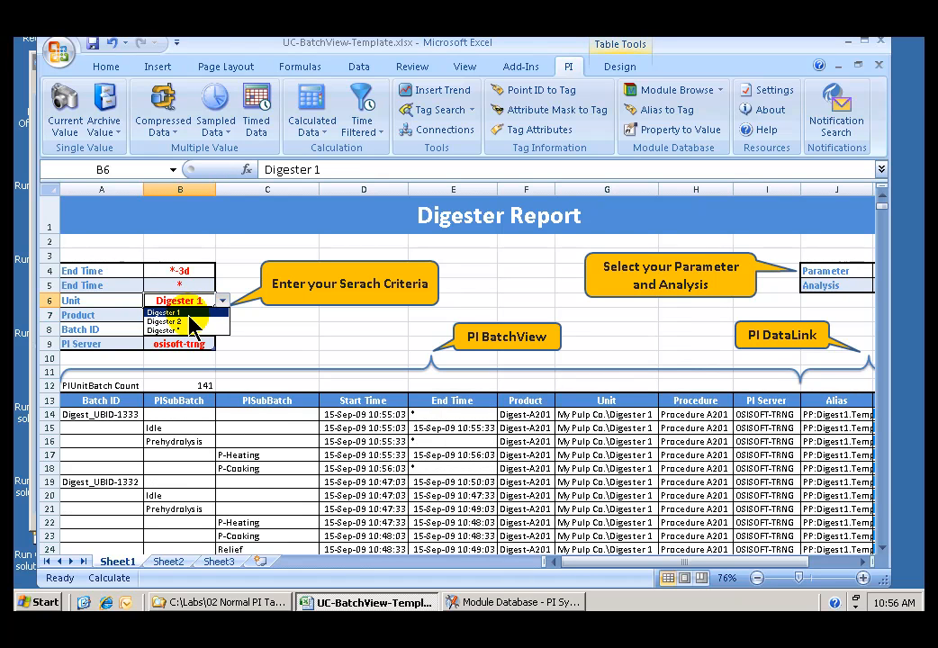
pyautogui.click(184, 313)
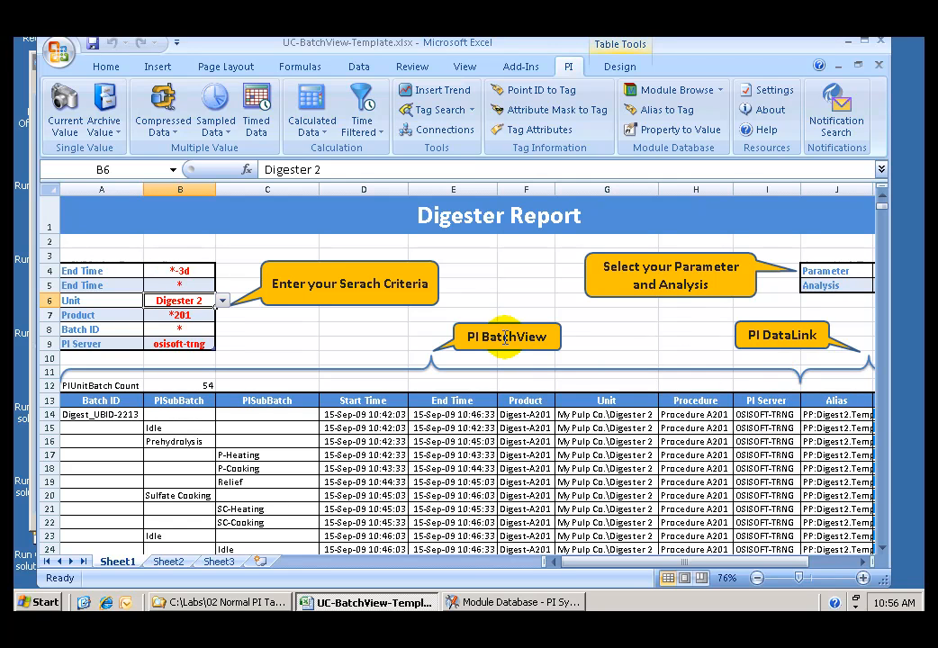
# Step: Set the Parameter in cell K4 to Pressure and the Analysis in cell K5 to Maximum
pyautogui.click(862, 561)
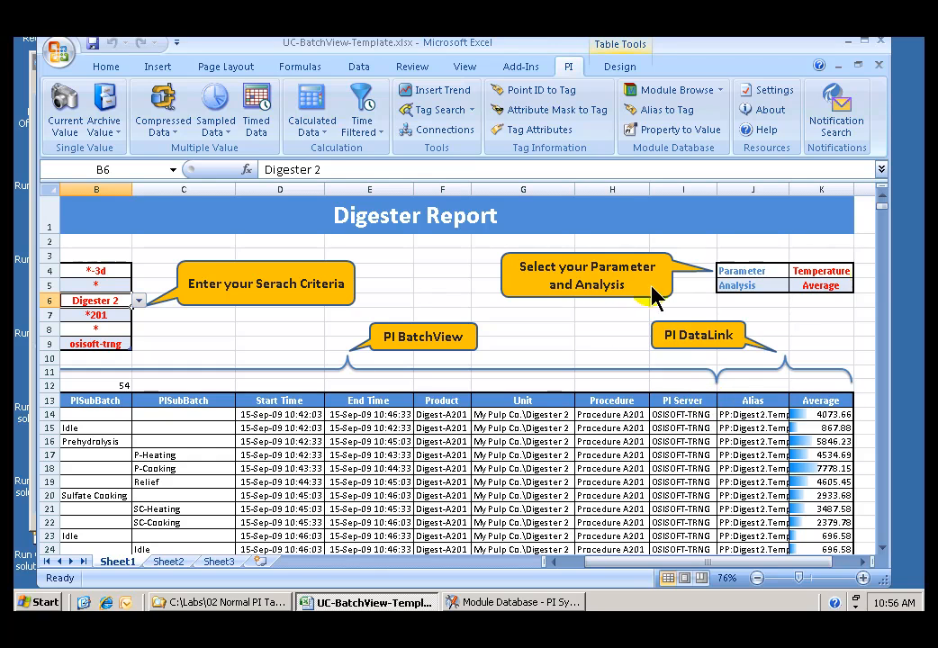
pyautogui.click(846, 271)
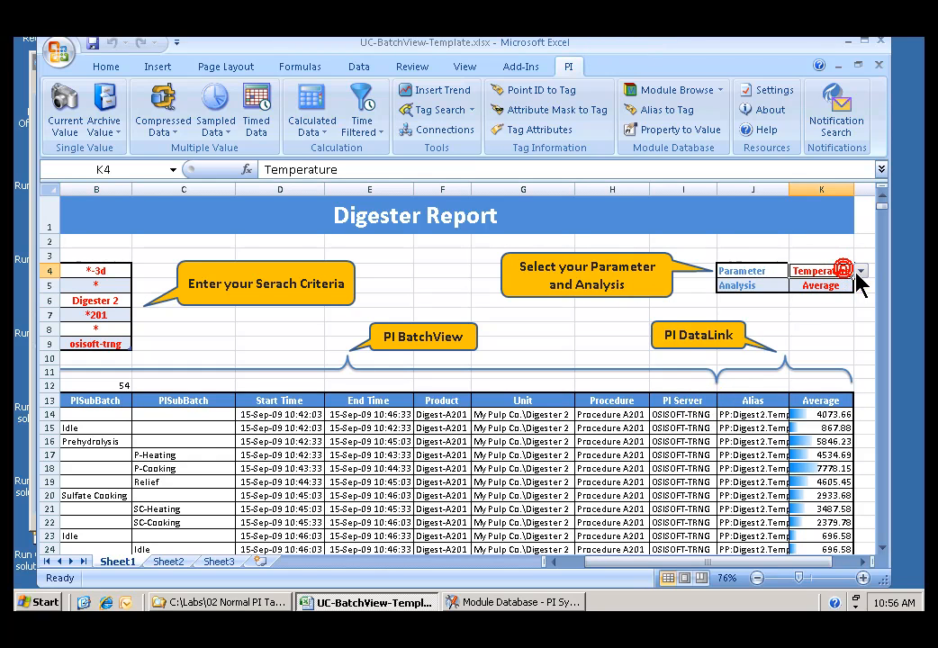
pyautogui.click(860, 271)
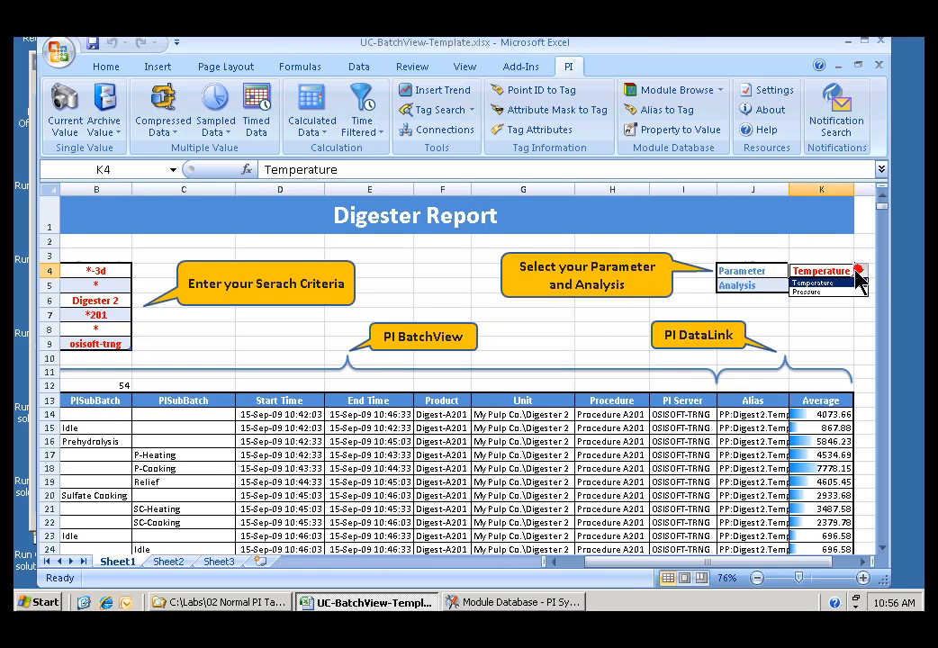
pyautogui.click(815, 293)
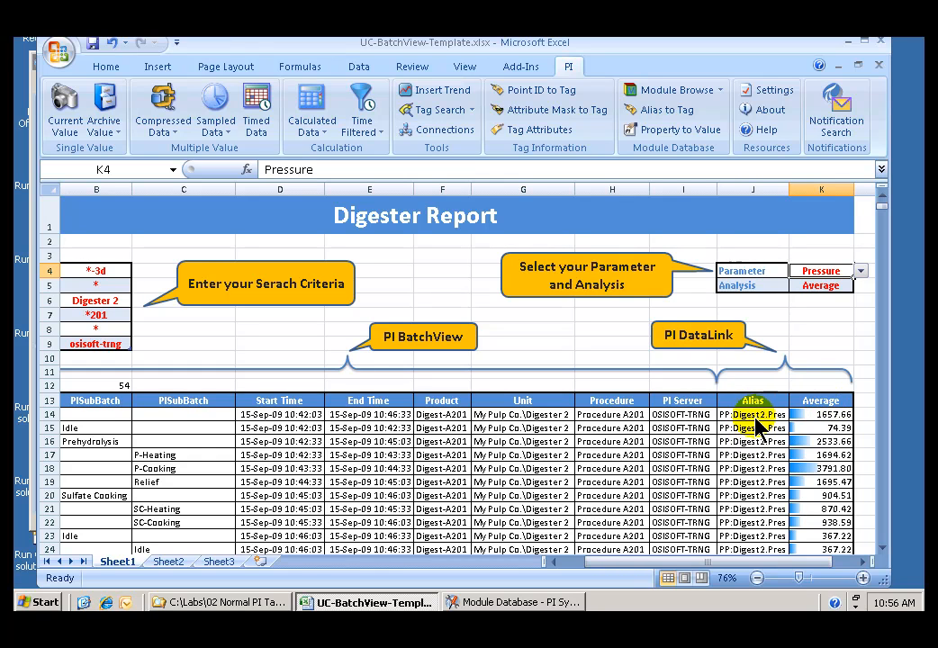
pyautogui.click(852, 288)
pyautogui.click(861, 286)
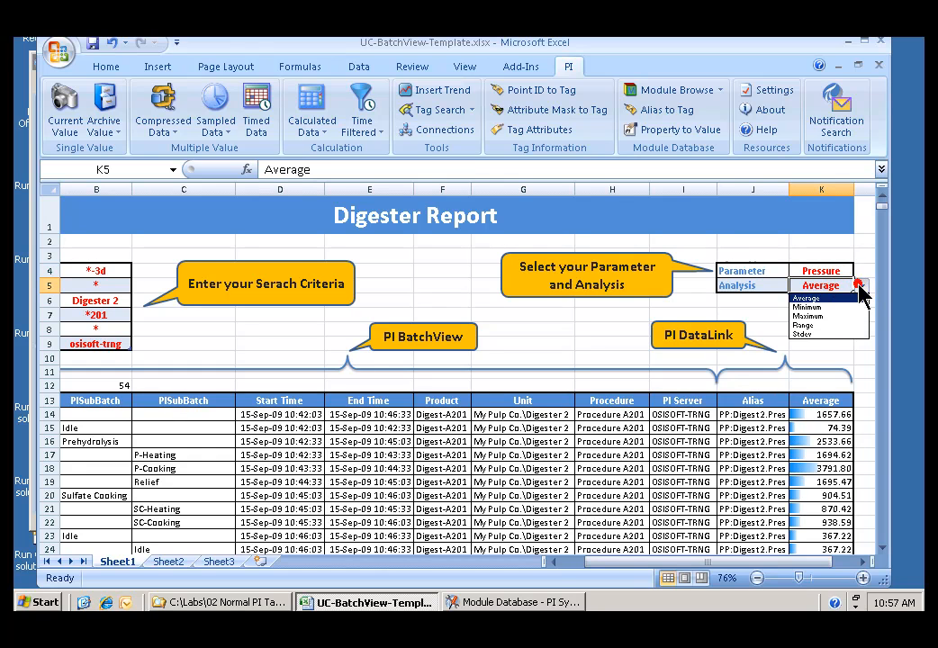
pyautogui.click(806, 316)
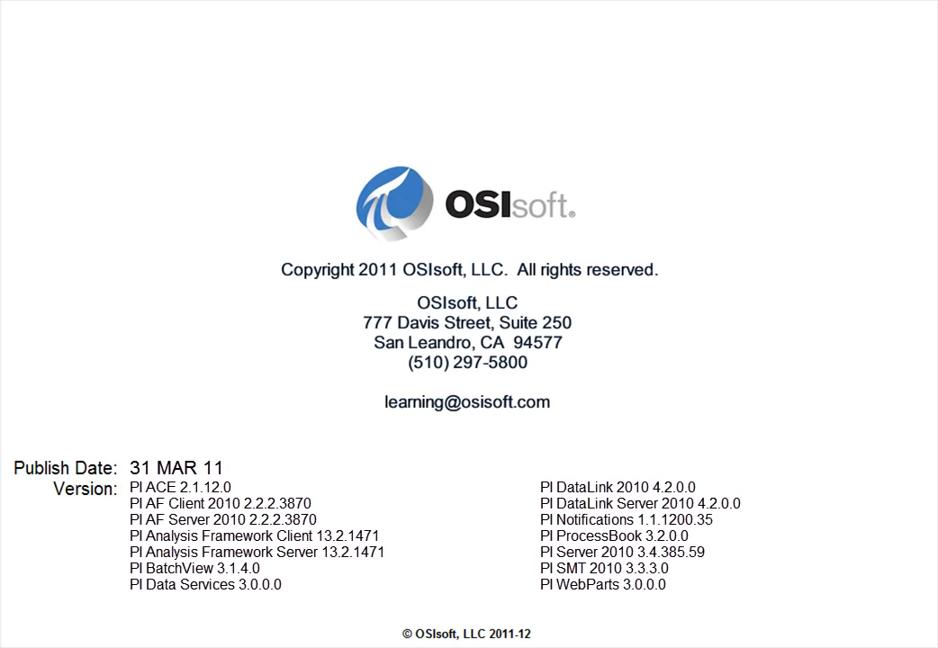